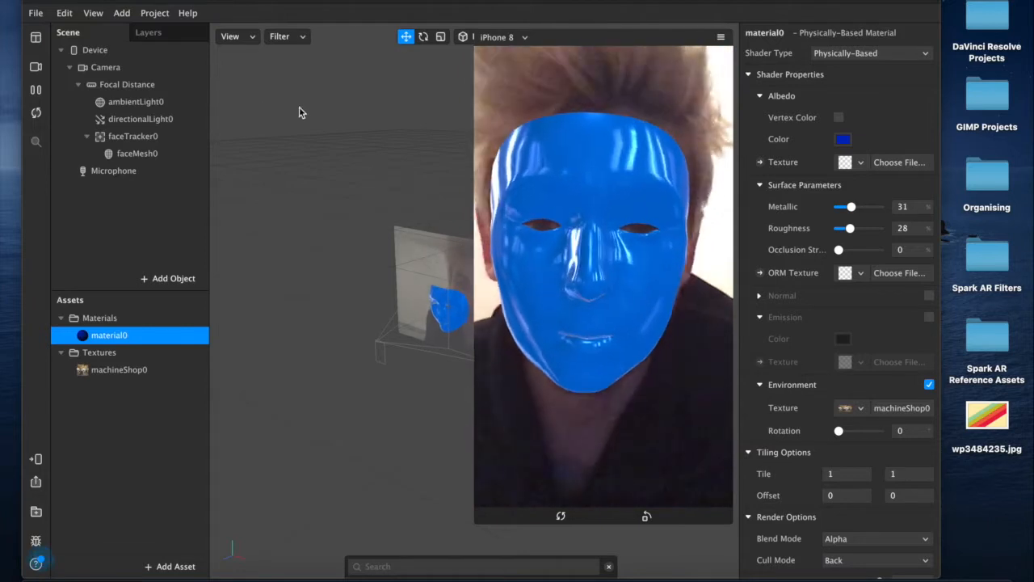
- In a new blank project, use the built-in FaceTime HD Camera as the preview source and enlarge the device preview
left_click(351, 296)
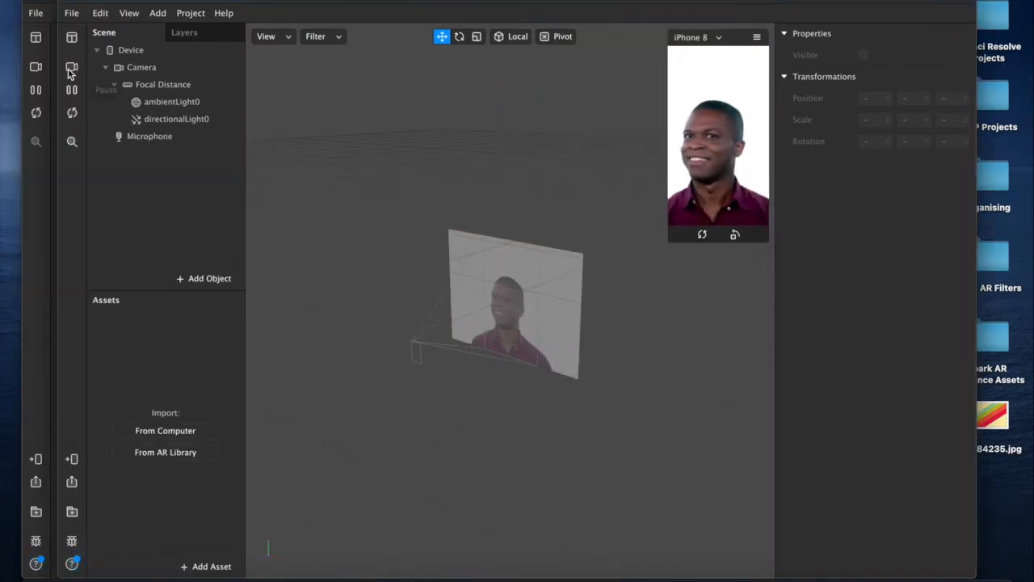
left_click(72, 68)
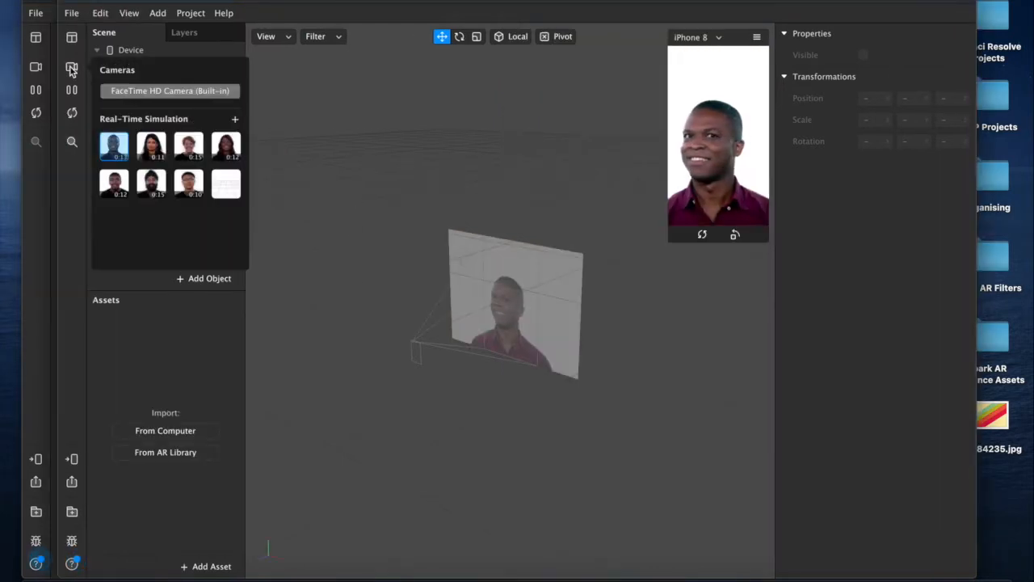
left_click(170, 91)
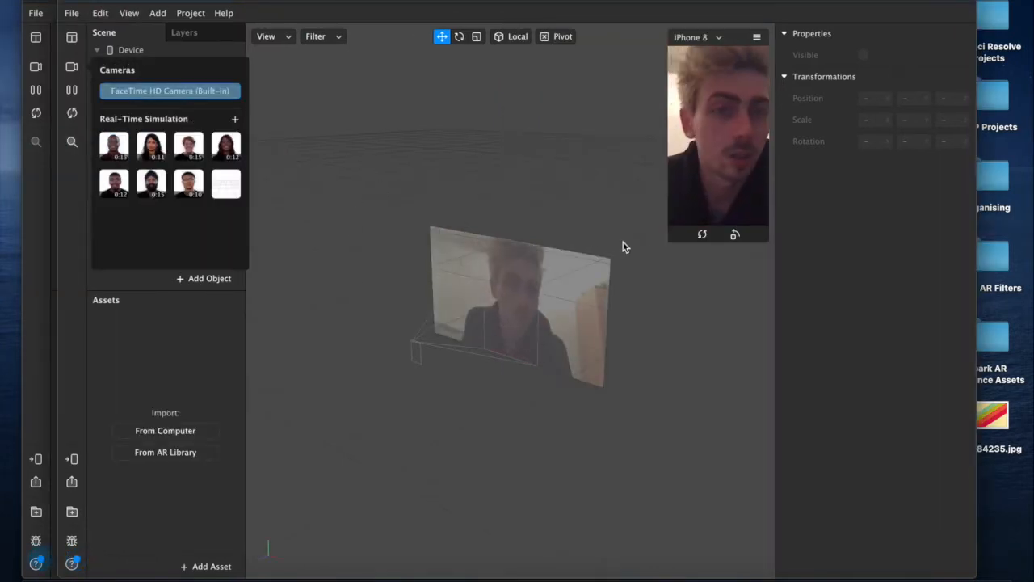
left_click(674, 239)
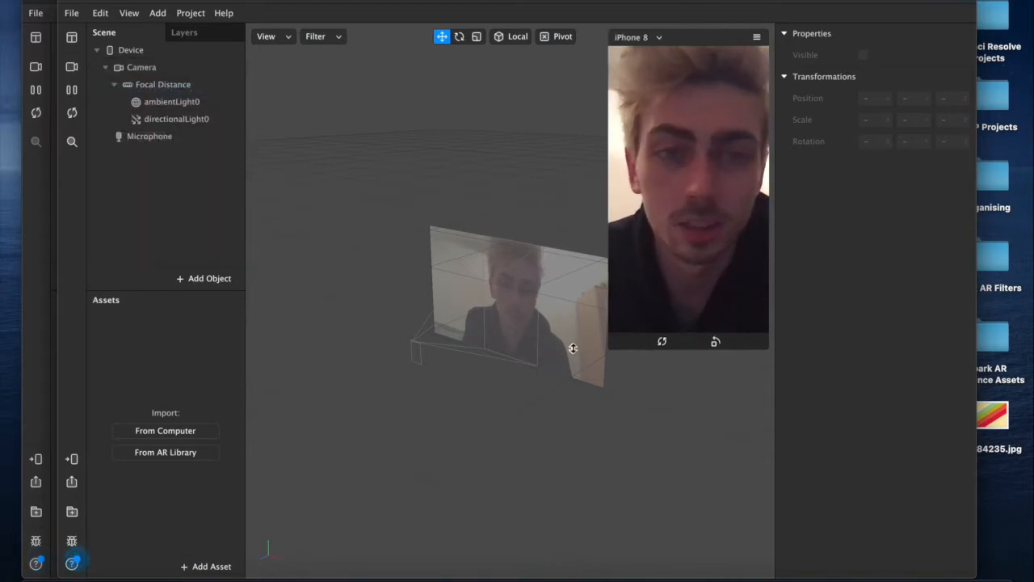
- Insert a Face Mesh object into the scene
left_click(192, 283)
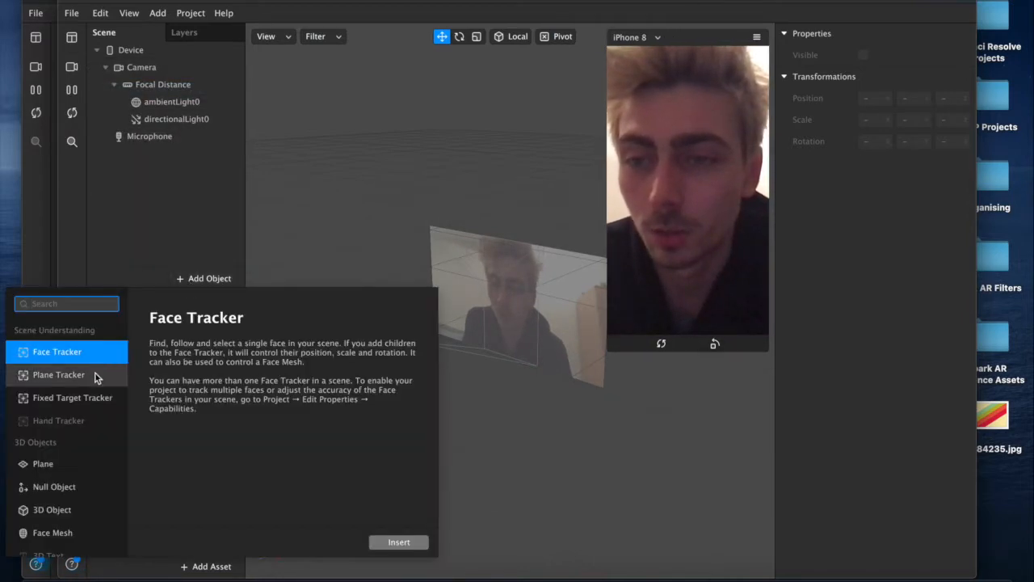
left_click(43, 540)
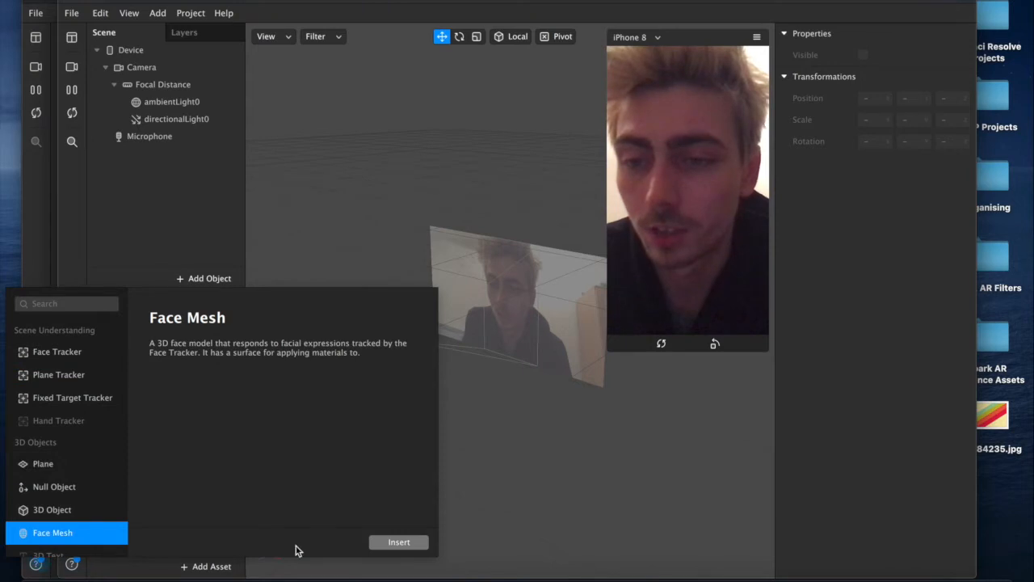
left_click(395, 542)
- Add a new material to the face mesh under the face tracker
left_click(169, 136)
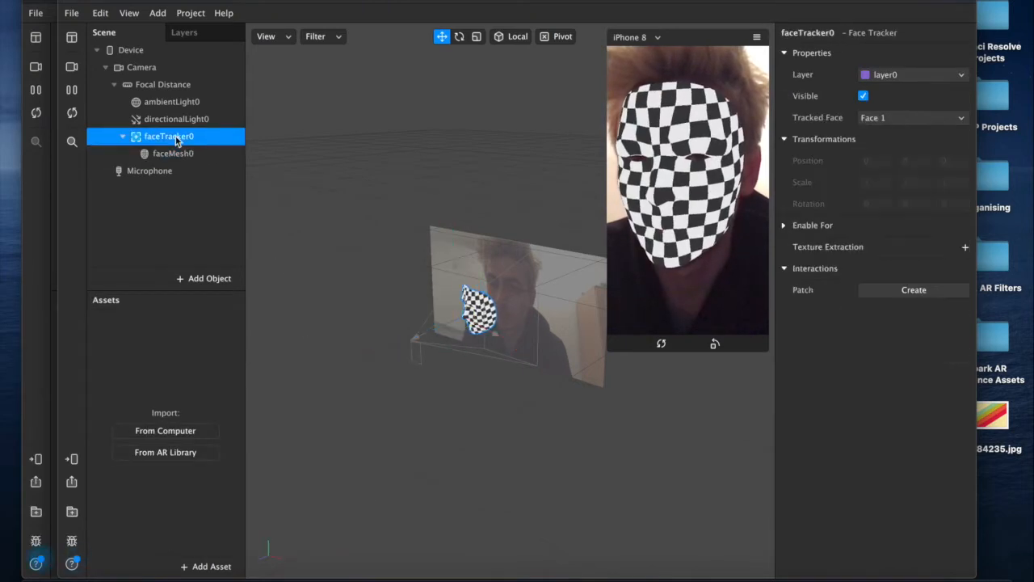
left_click(173, 153)
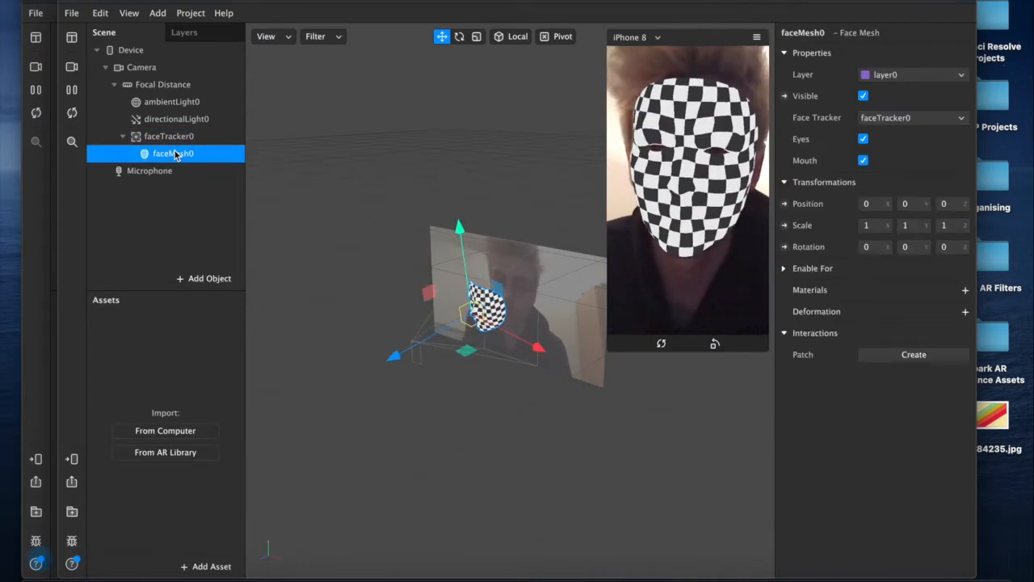
left_click(966, 291)
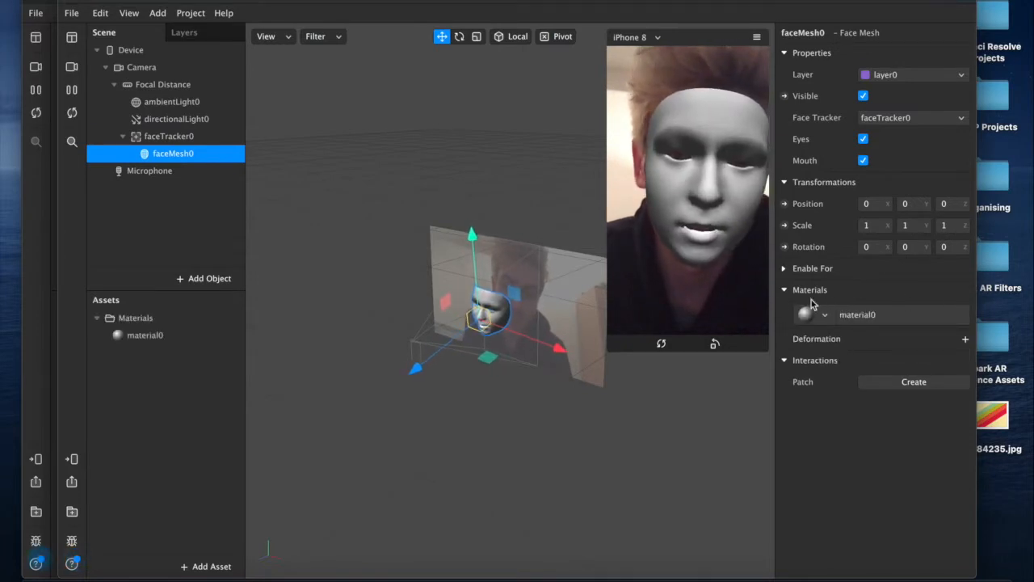
- Change the face mesh material's shader type to Physically-Based and enlarge the device preview further
left_click(140, 338)
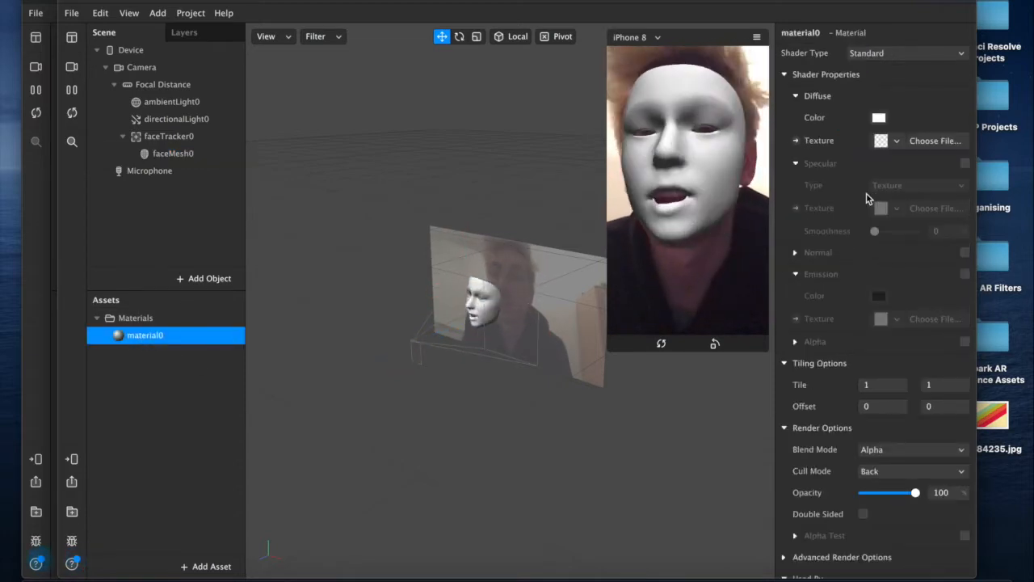
left_click(612, 348)
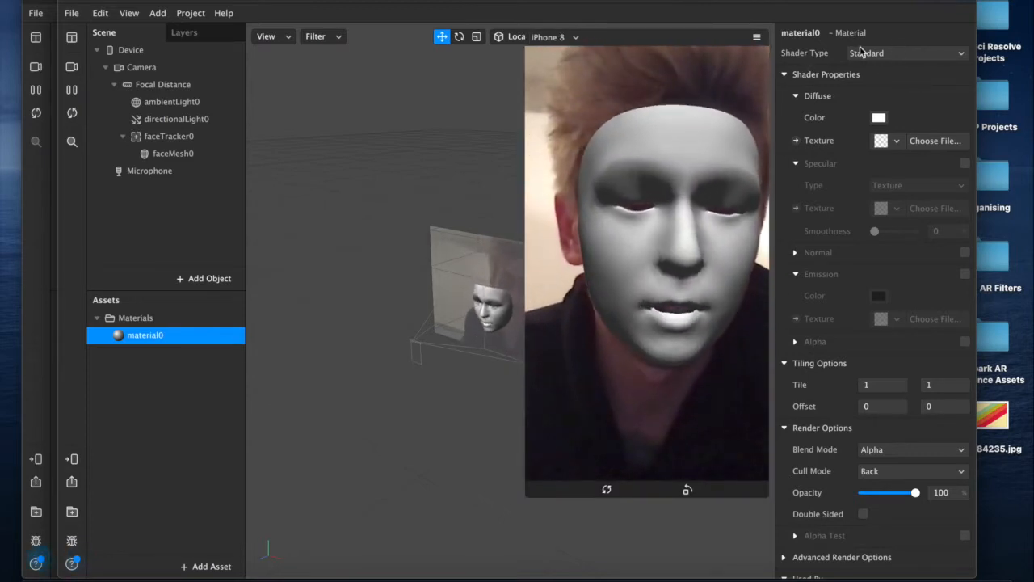
left_click(926, 53)
left_click(890, 101)
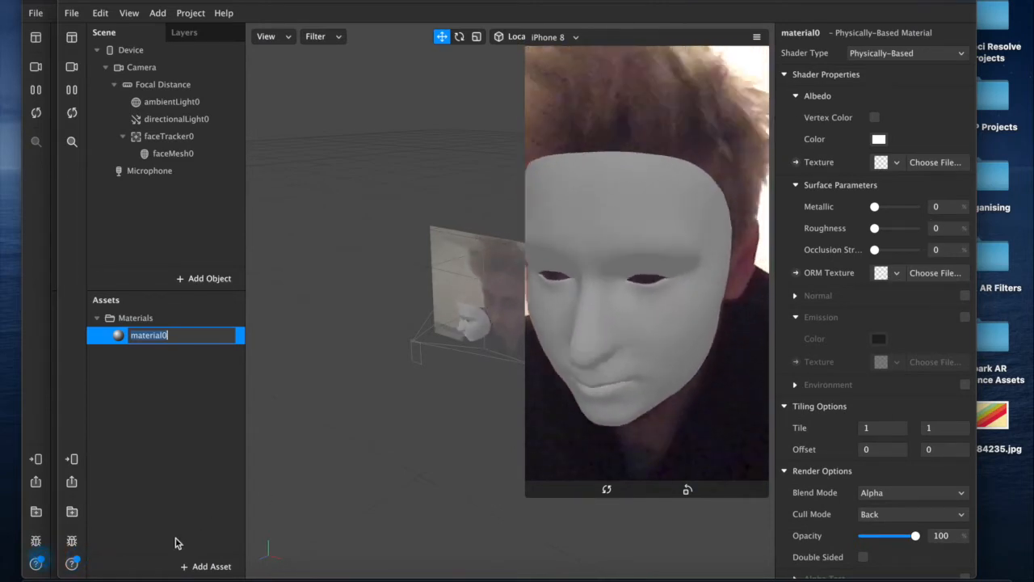
- Add the Machine Shop preset environment texture to the project assets
left_click(212, 567)
mouse_move(271, 457)
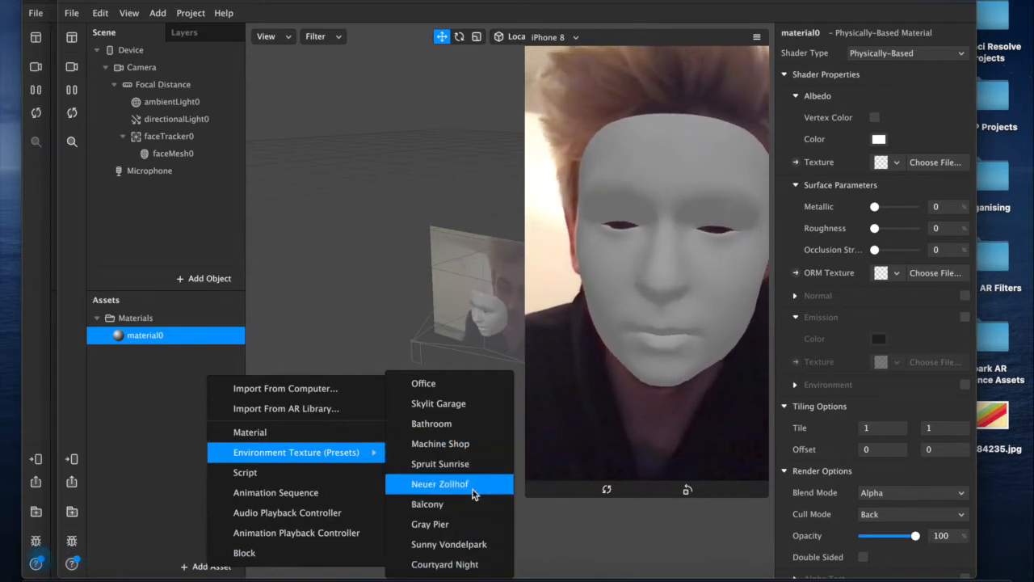
left_click(466, 447)
- Enable Environment on material0 and assign the machineShop0 texture to it
left_click(139, 336)
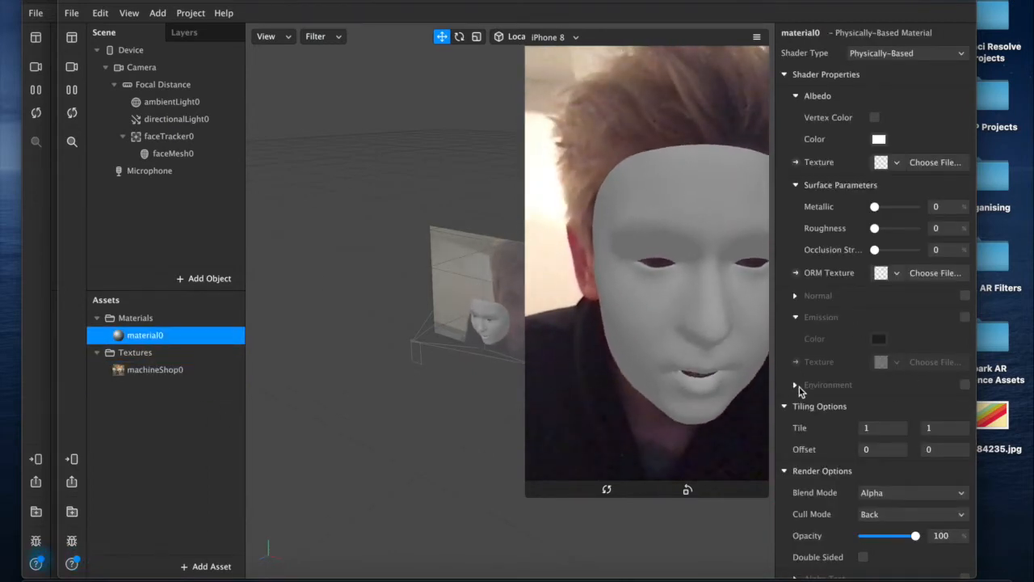
left_click(965, 386)
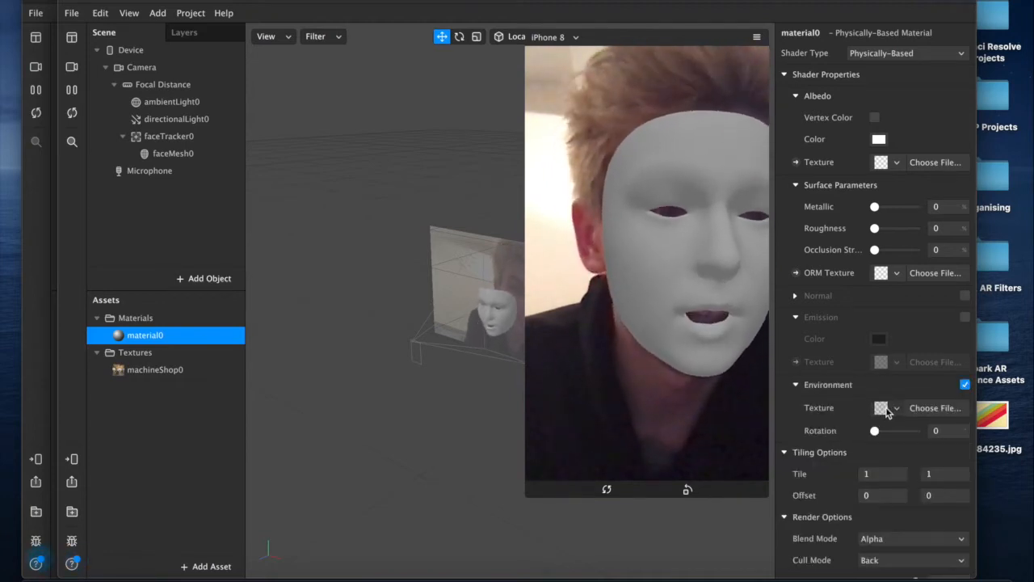
left_click(887, 408)
left_click(859, 437)
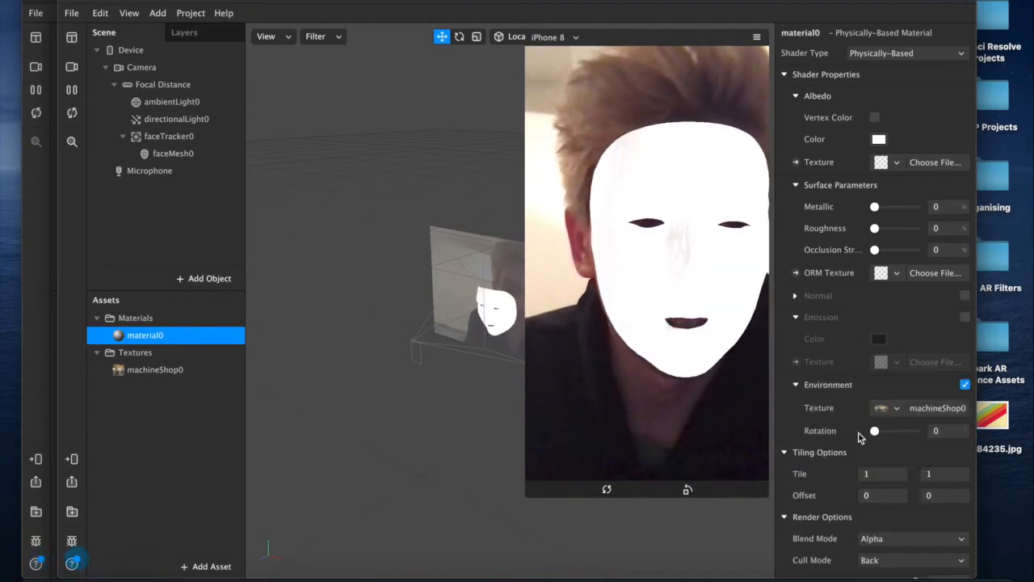
- Set the material's albedo color to cyan 4CFFFF and its surface parameters to Metallic 40 and Roughness 31
left_click(879, 139)
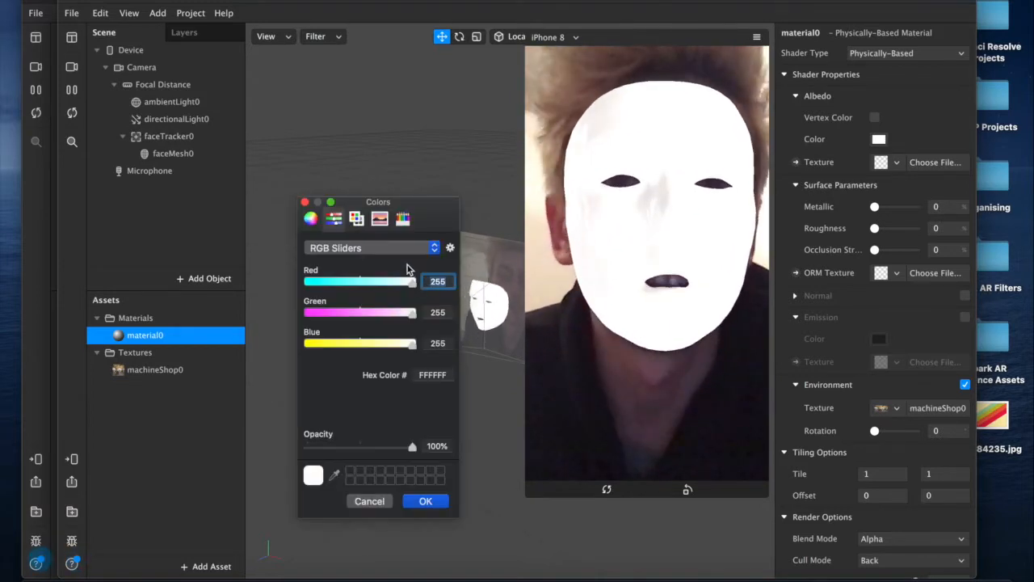
left_click(363, 285)
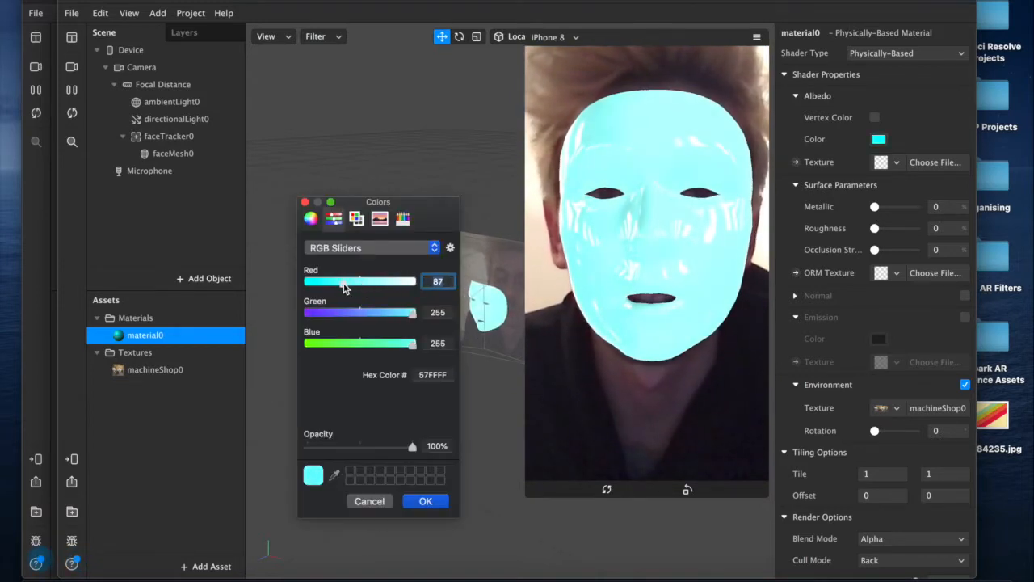
left_click(426, 502)
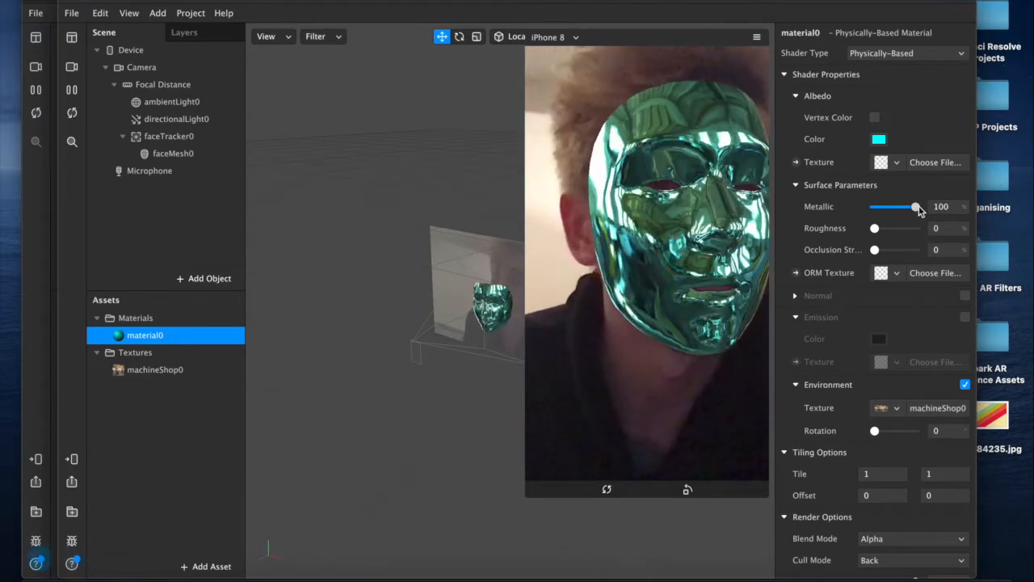
left_click_drag(919, 208, 841, 216)
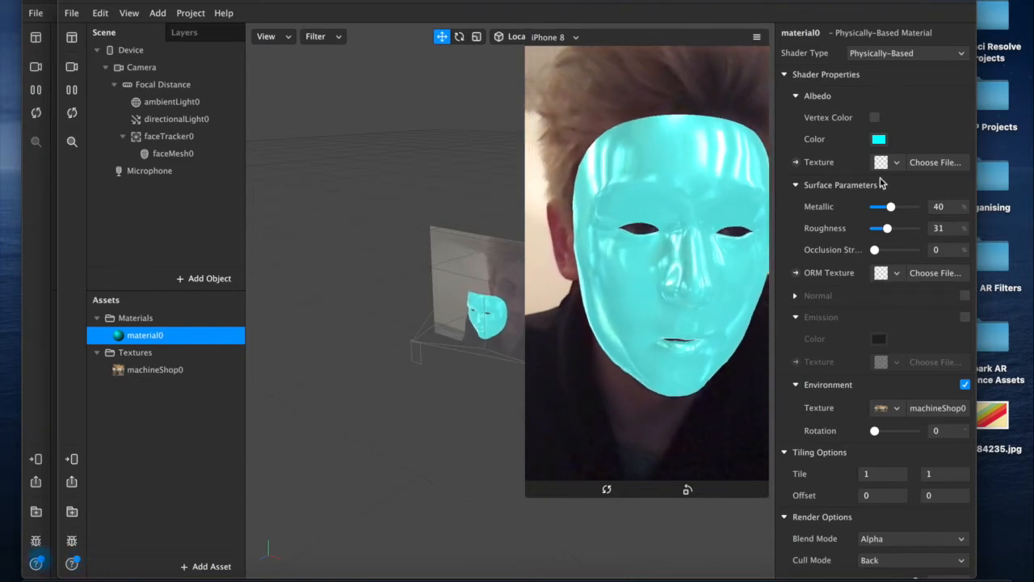
- Change the albedo color to blue 4C56FF with green at 86, and set Metallic to 27
left_click(879, 139)
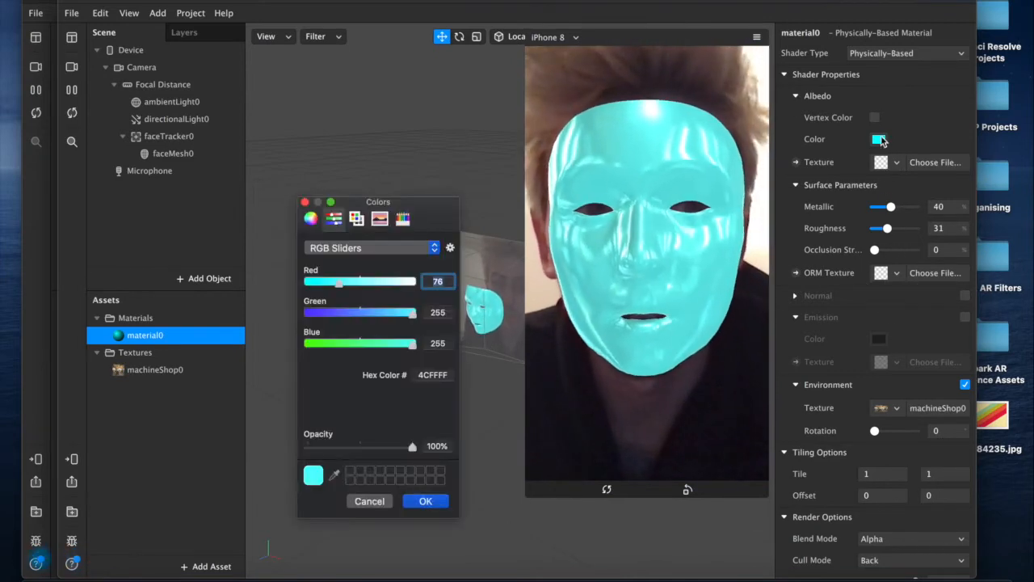
left_click_drag(341, 312, 344, 317)
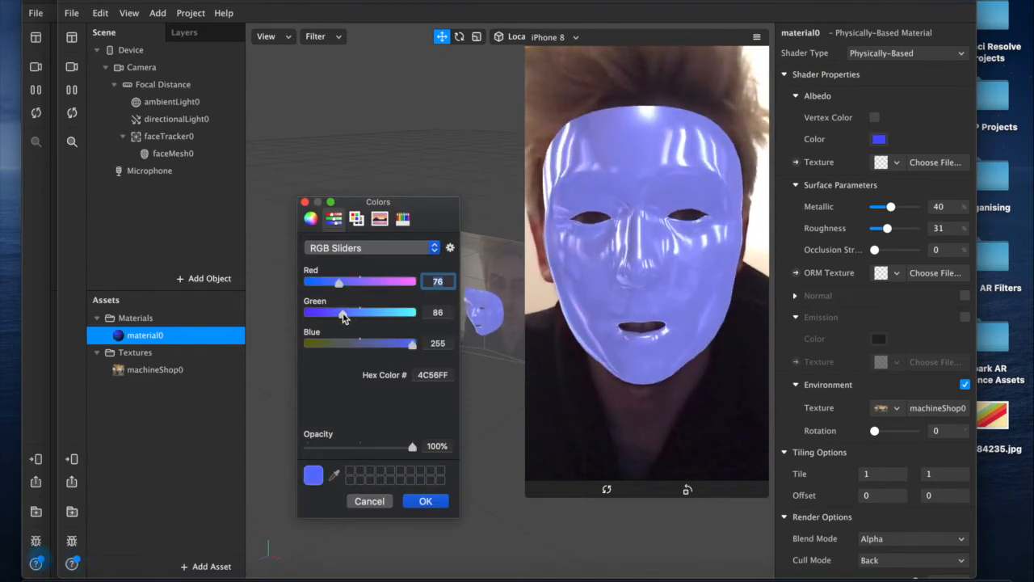
left_click(420, 501)
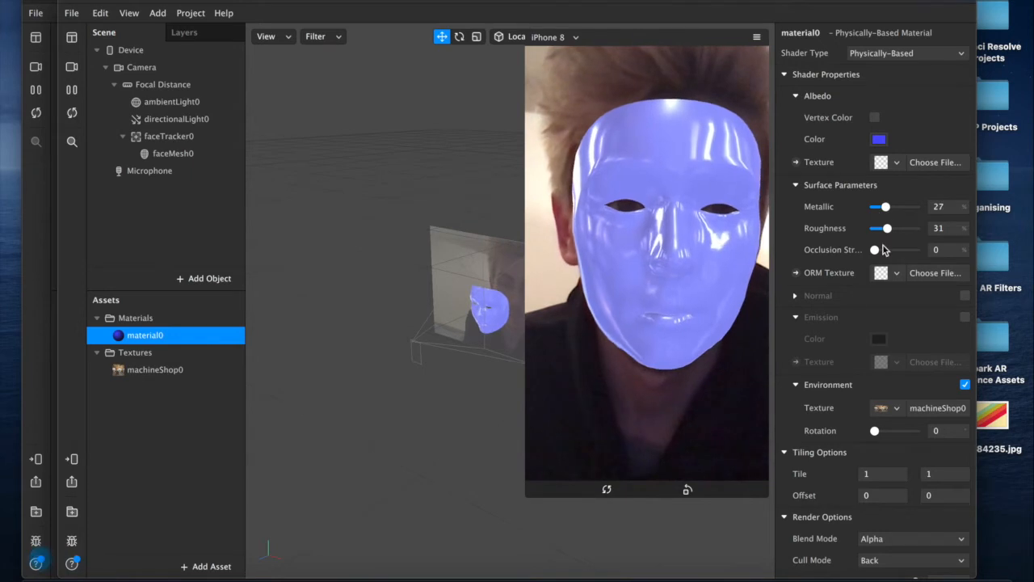
- Add the Skylit Garage preset environment texture to the project assets
left_click(202, 566)
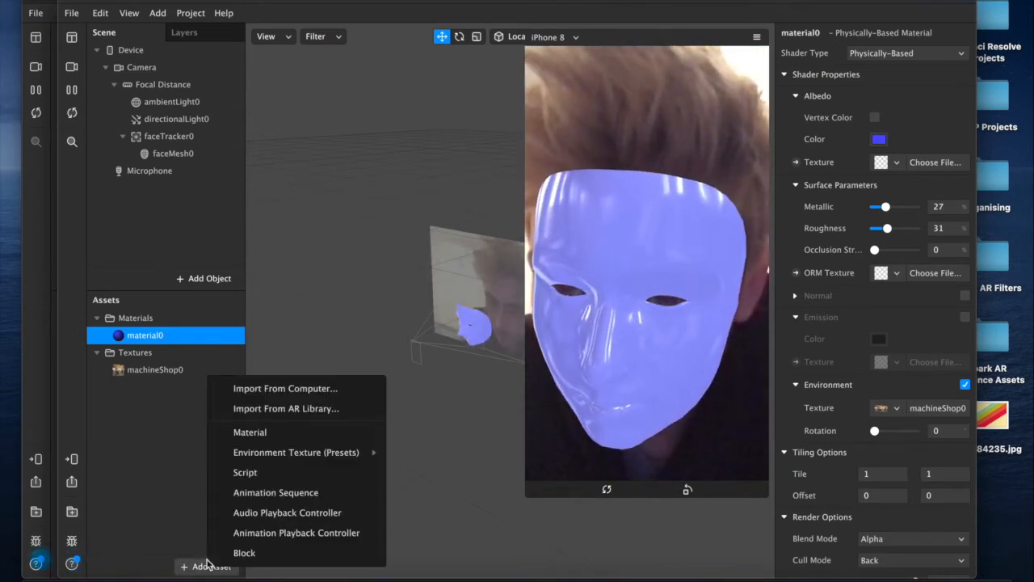
mouse_move(316, 463)
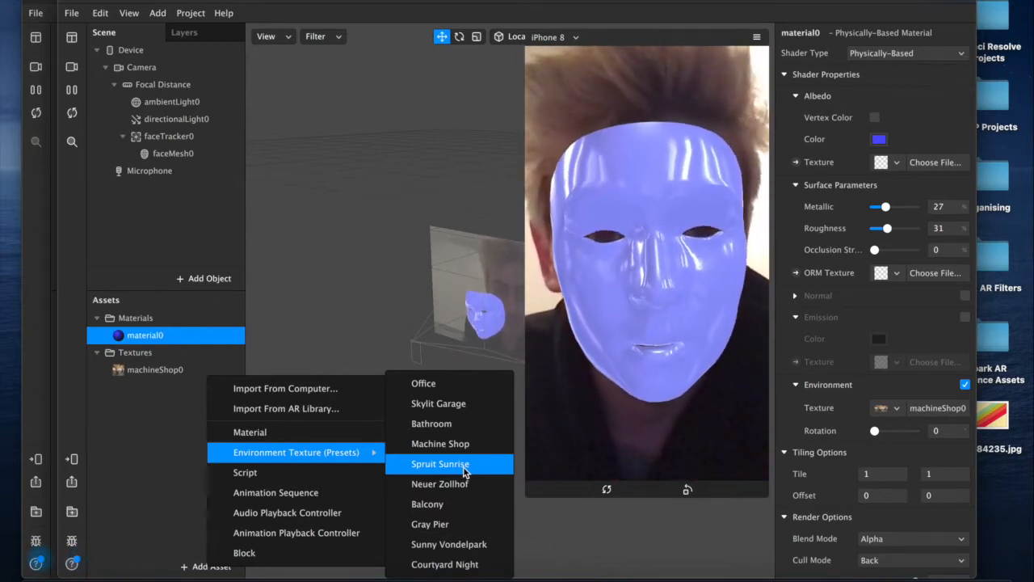
left_click(429, 403)
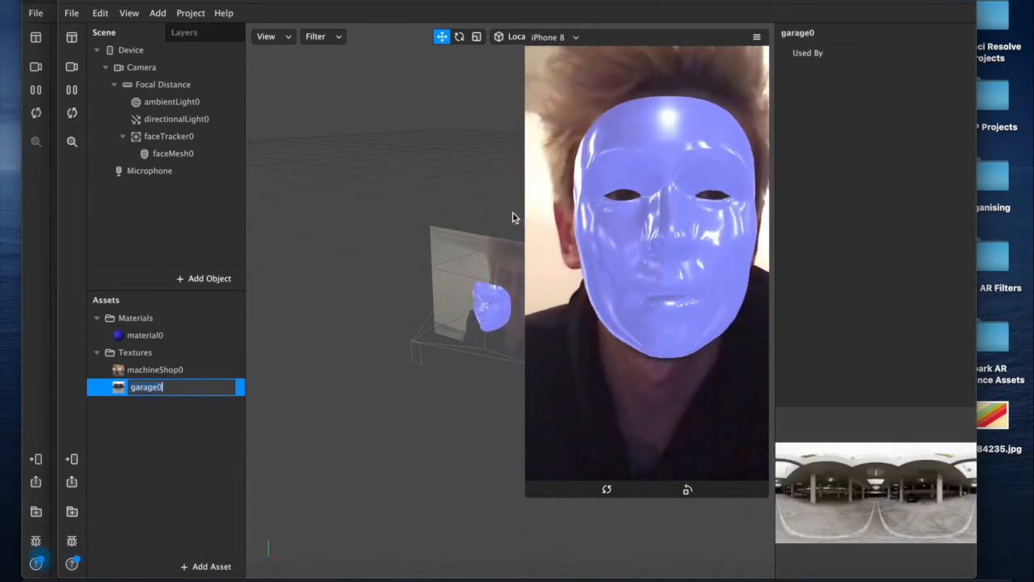
- Set material0's environment rotation to 139 degrees and switch its environment texture to garage0
left_click(144, 334)
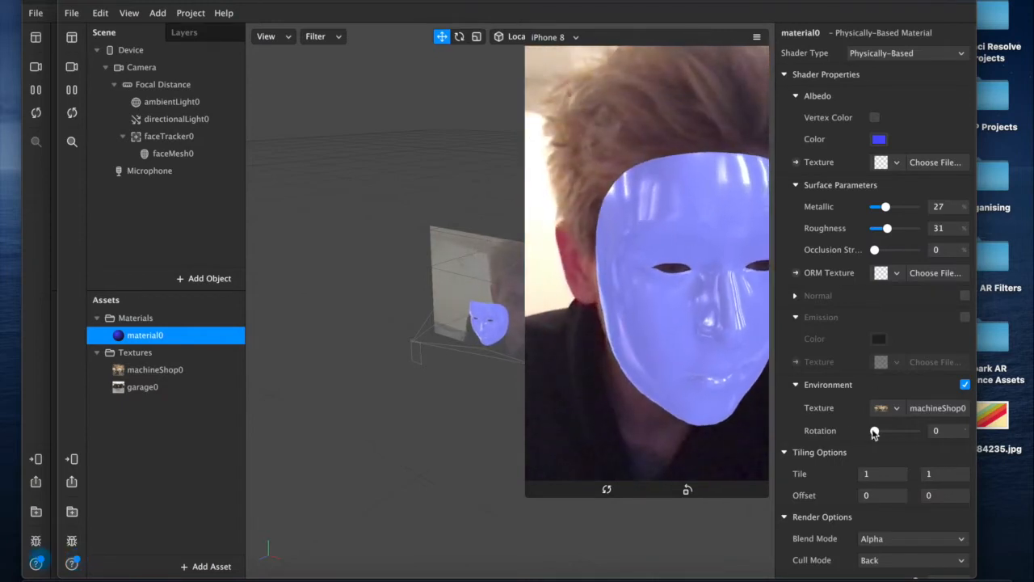
mouse_move(877, 432)
left_mouse_down()
mouse_move(929, 427)
mouse_move(891, 434)
left_mouse_up()
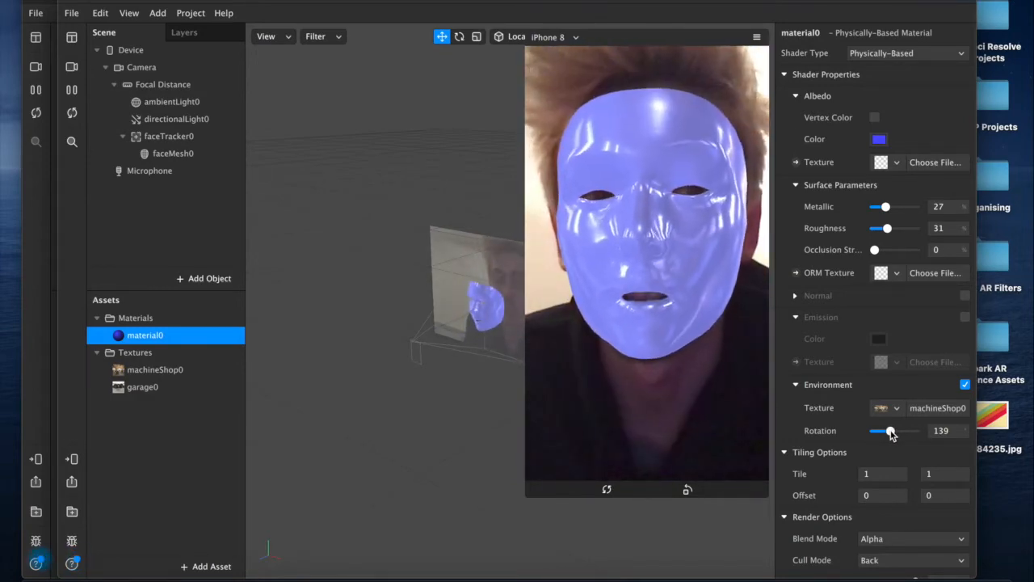
left_click(143, 387)
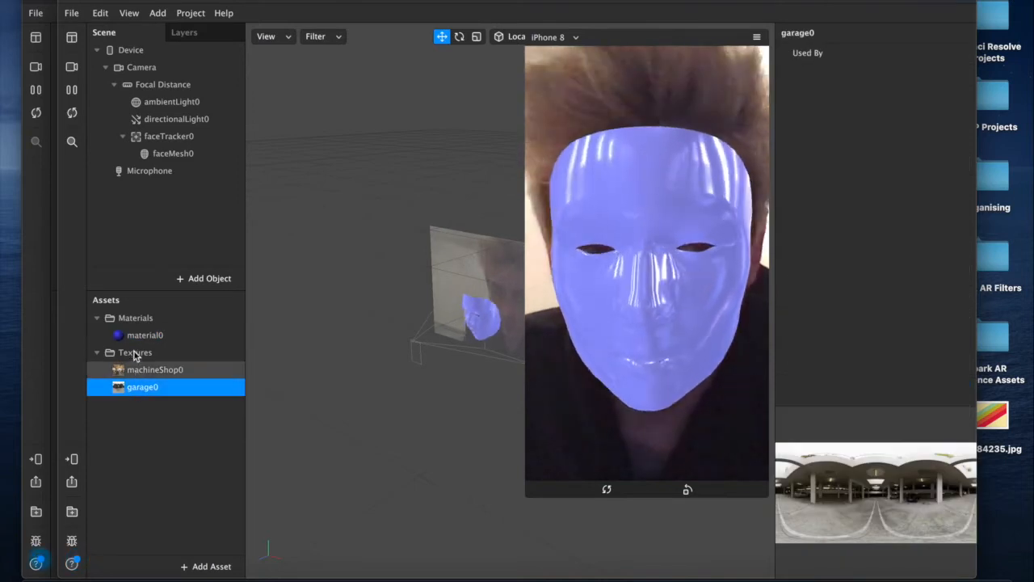
left_click(145, 334)
left_click(887, 408)
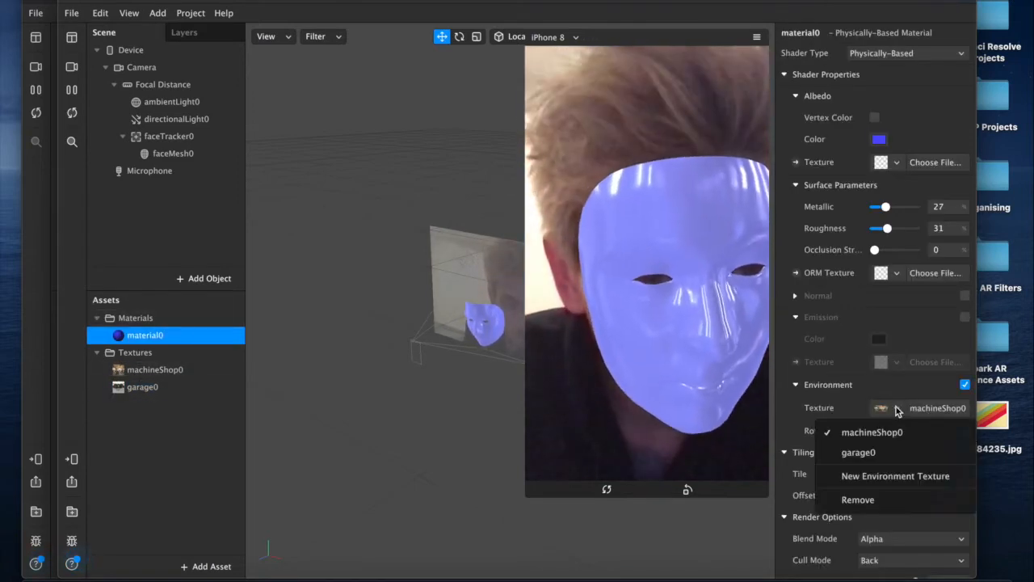
left_click(879, 452)
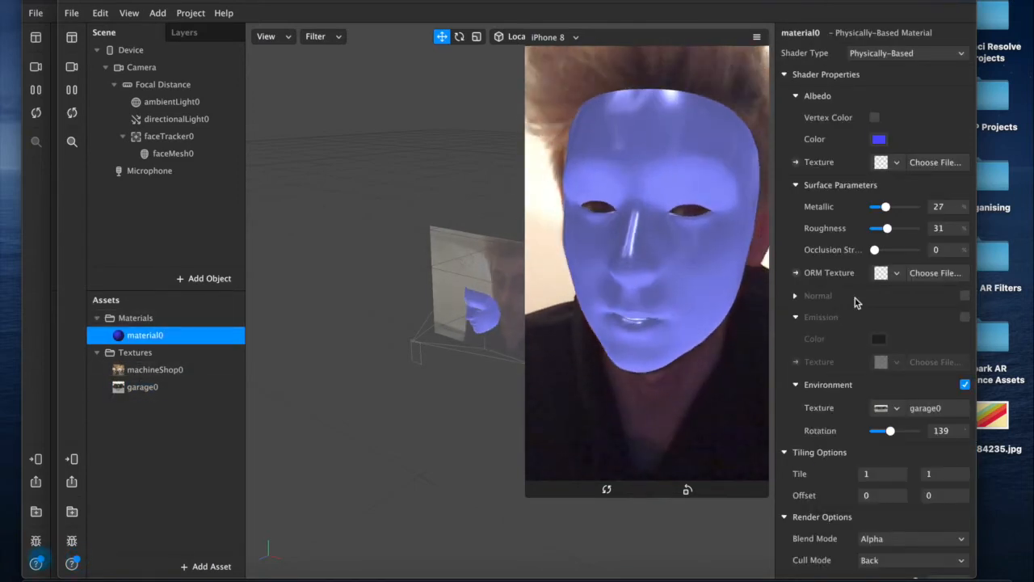
- Set the material's Metallic to 15 and Roughness to 17
mouse_move(874, 209)
left_mouse_down()
mouse_move(923, 206)
mouse_move(894, 213)
left_mouse_up()
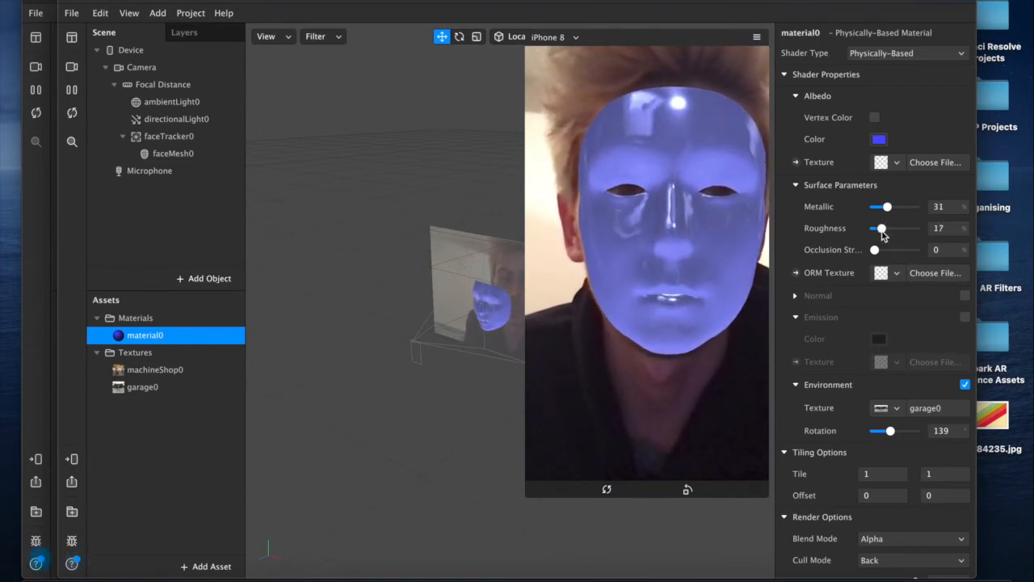
left_click_drag(884, 212, 880, 208)
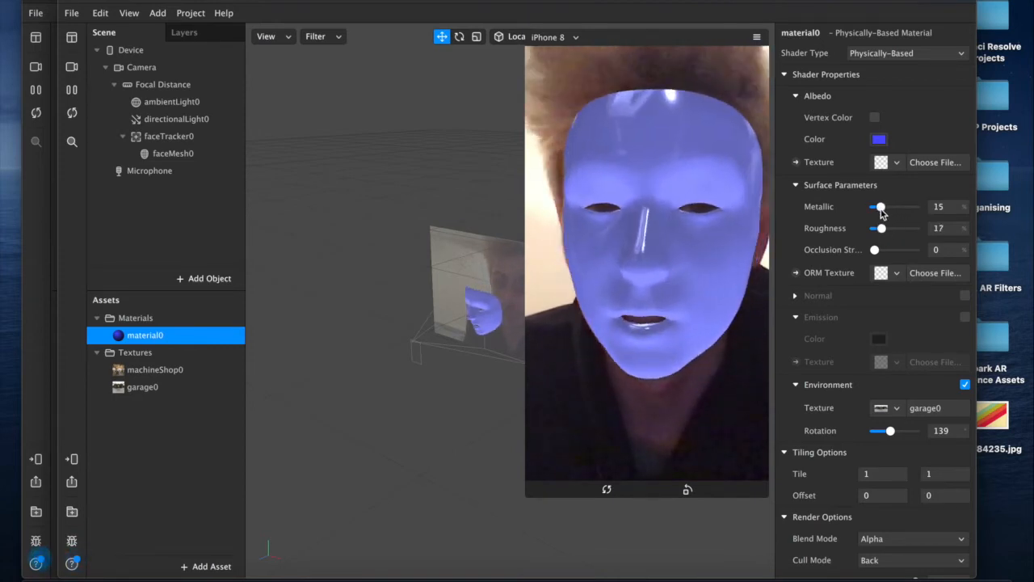
- Change material0's albedo color to dark green 025640, lowering red to 2 and blue to 64
left_click(879, 139)
left_click_drag(338, 282, 308, 283)
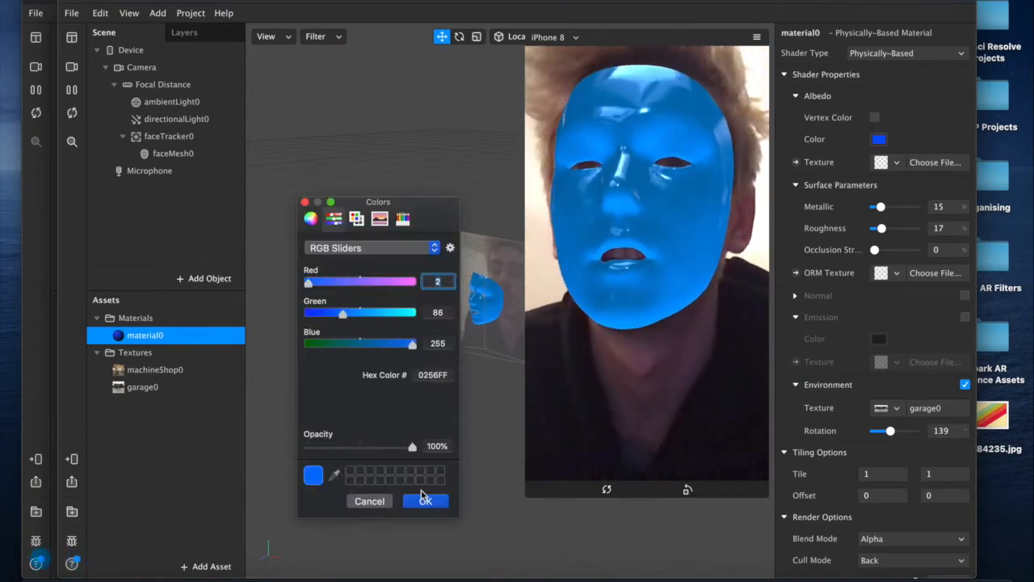
left_click(335, 344)
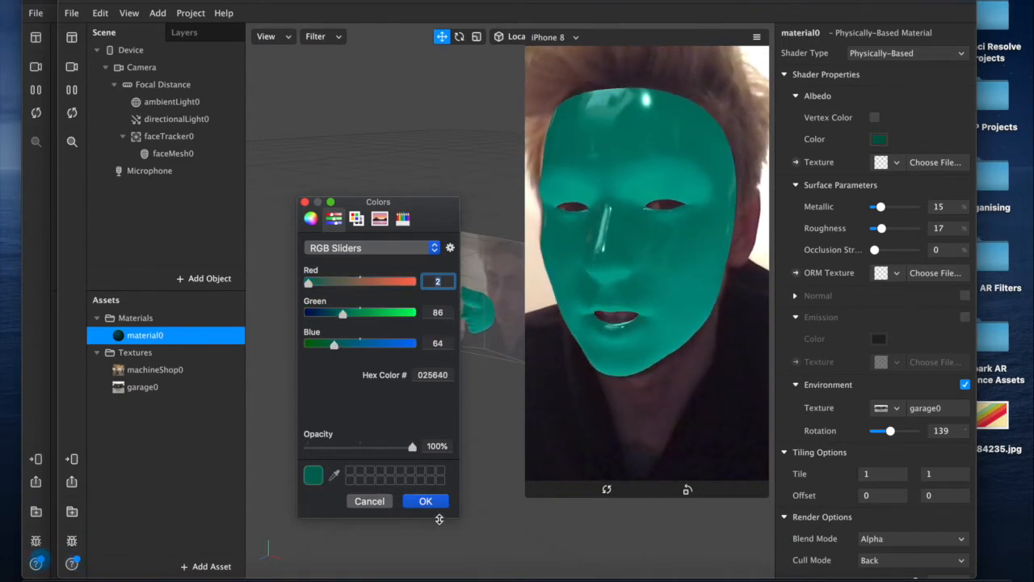
left_click(426, 502)
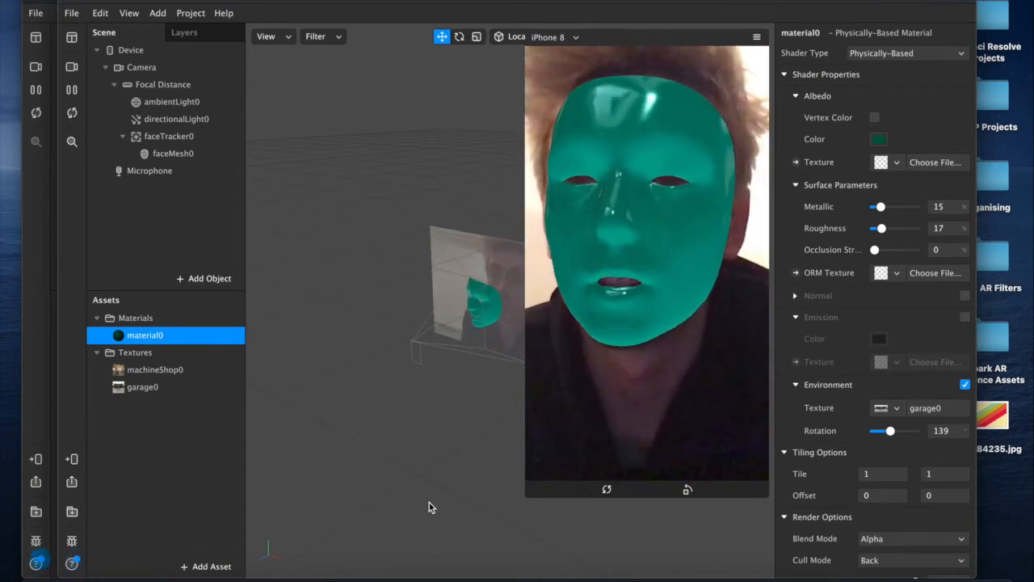
- Add a second face mesh as a child of faceTracker0
left_click(202, 279)
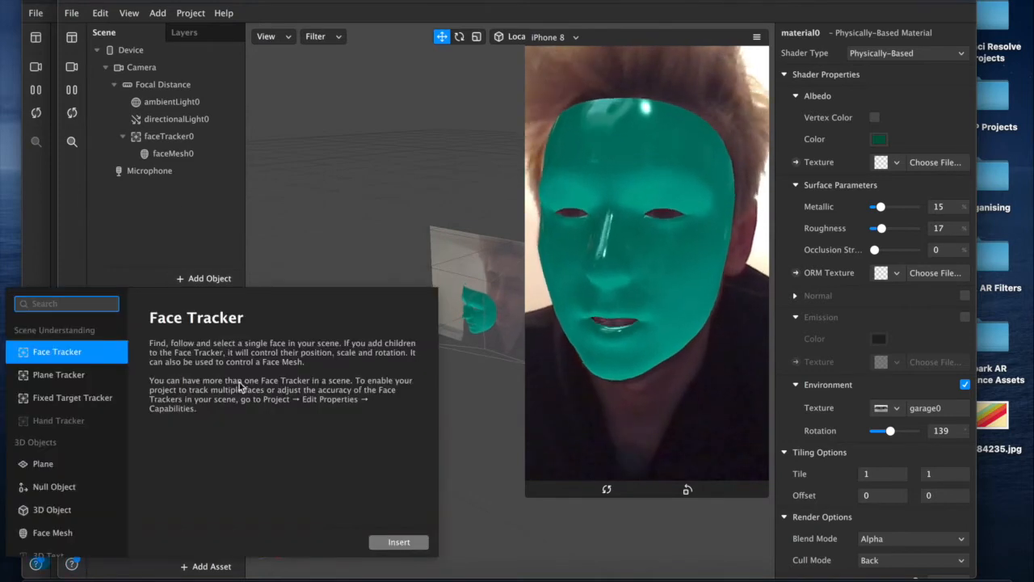
left_click(164, 137)
mouse_move(197, 148)
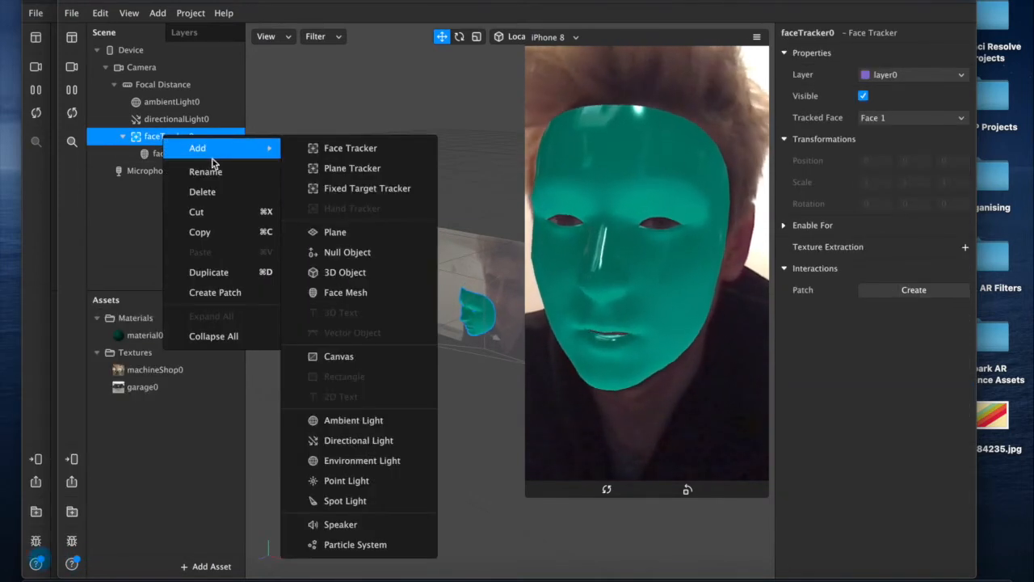
left_click(341, 292)
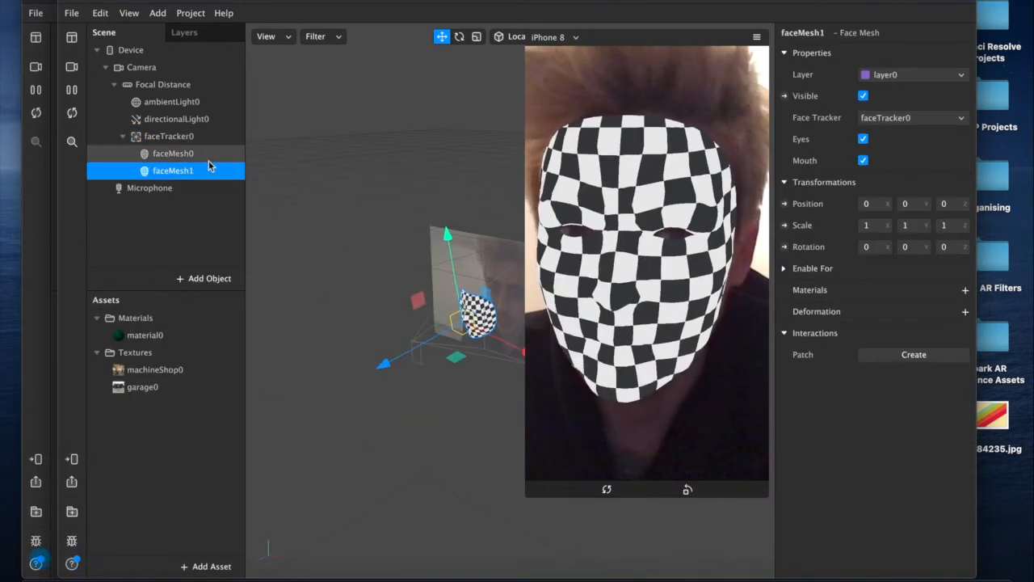
- Place faceMesh1 above faceMesh0 directly under faceTracker0, and turn off its Eyes and Mouth options
left_click_drag(212, 173, 185, 154)
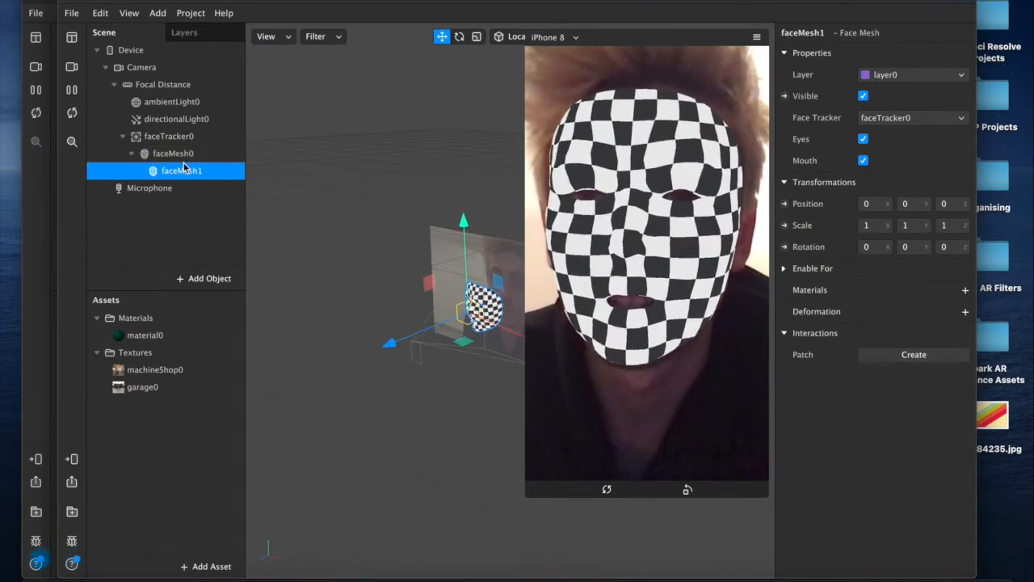
left_click_drag(184, 168, 186, 151)
left_click(863, 139)
left_click(863, 161)
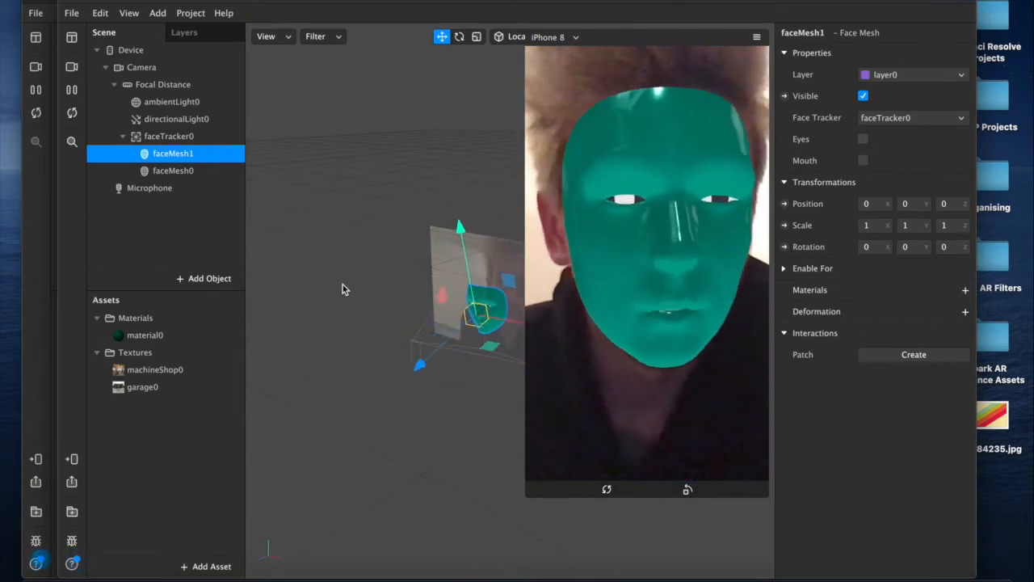
- Create a new material on faceMesh1 and set that material's shader type to Flat
left_click(968, 291)
left_click(906, 338)
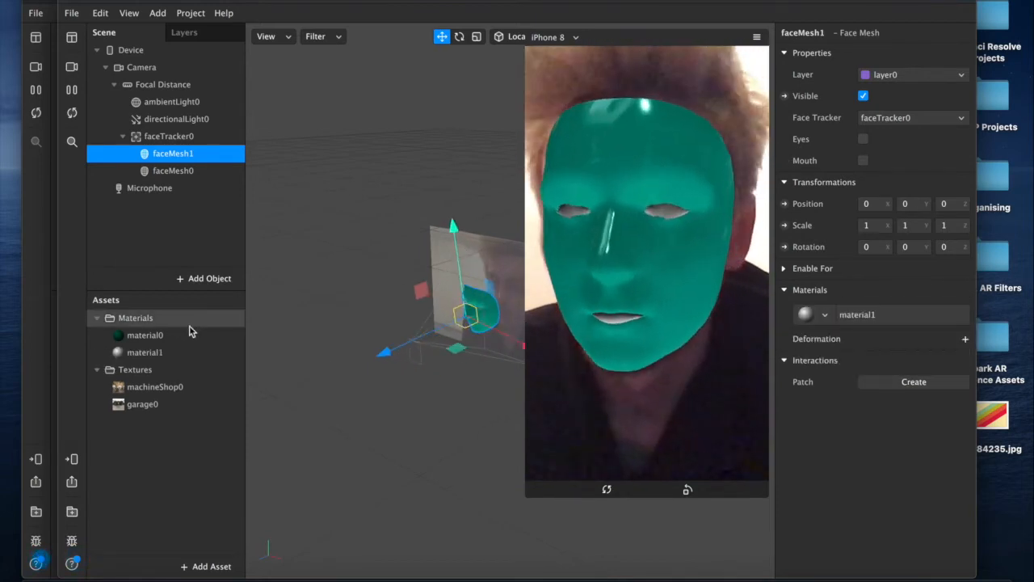
left_click(144, 352)
left_click(891, 53)
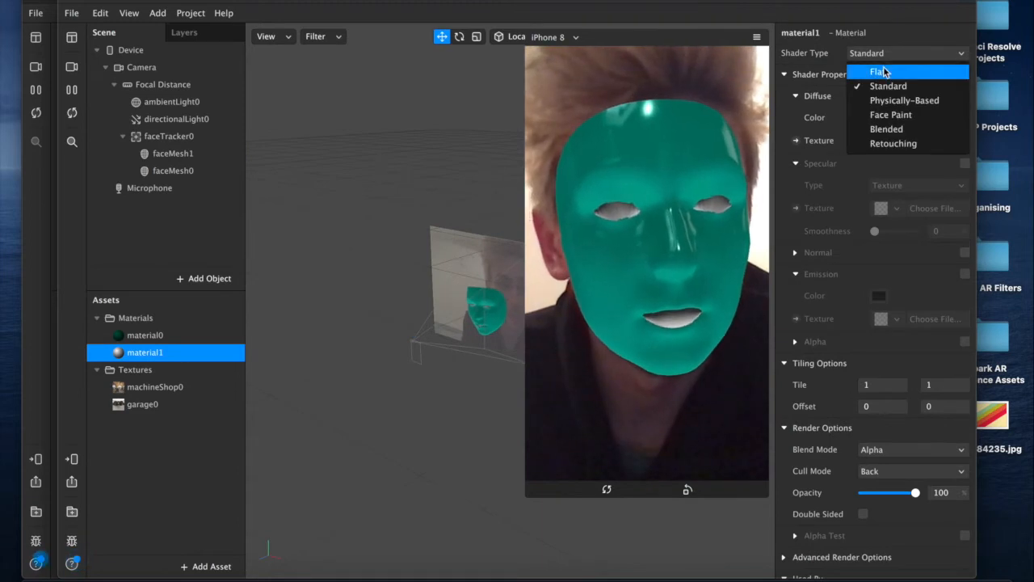
left_click(881, 71)
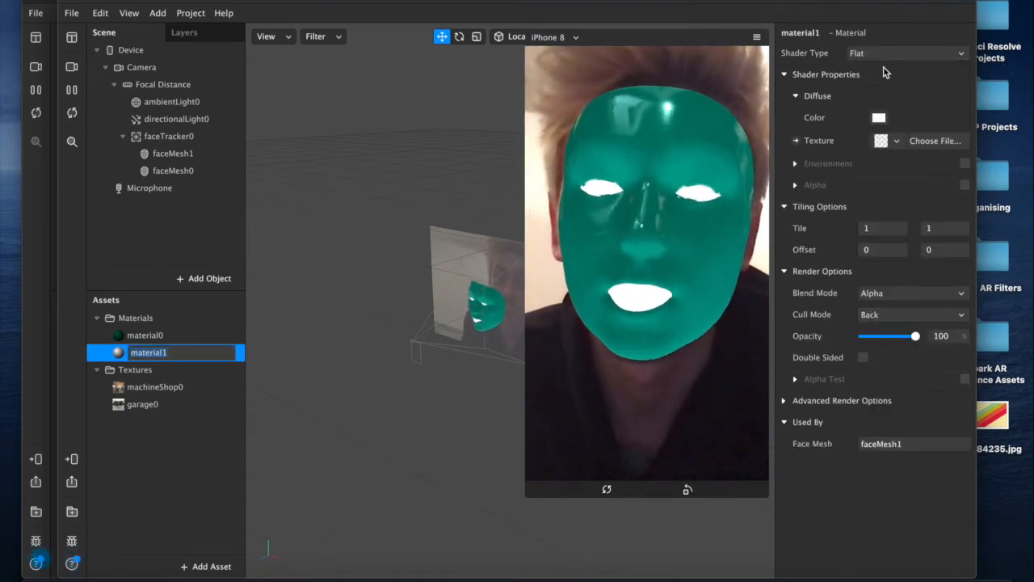
- Set material1's diffuse color to the Maraschino red pencil color
left_click(878, 118)
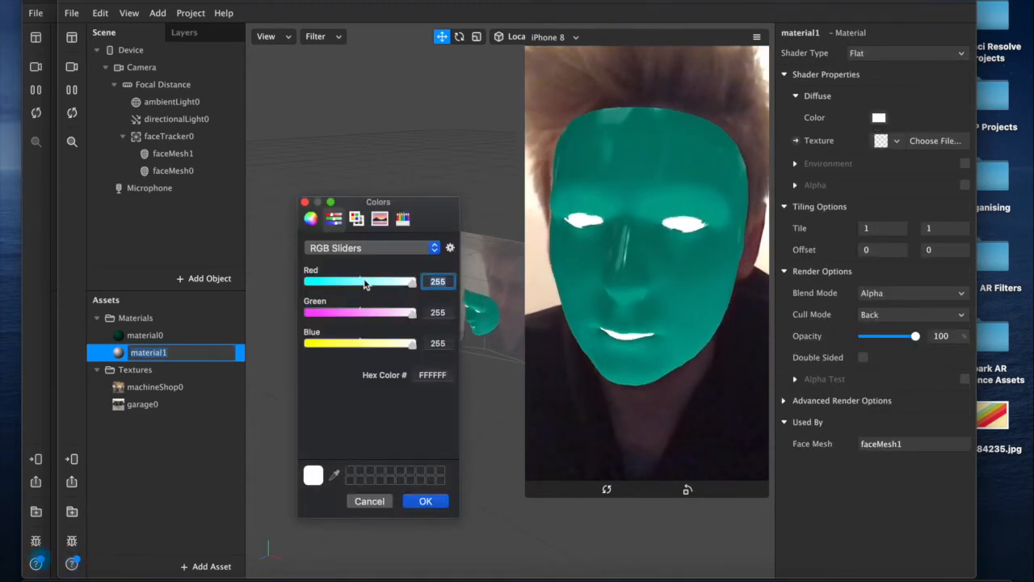
left_click_drag(365, 283, 306, 282)
left_click_drag(349, 313, 315, 314)
left_click(307, 343)
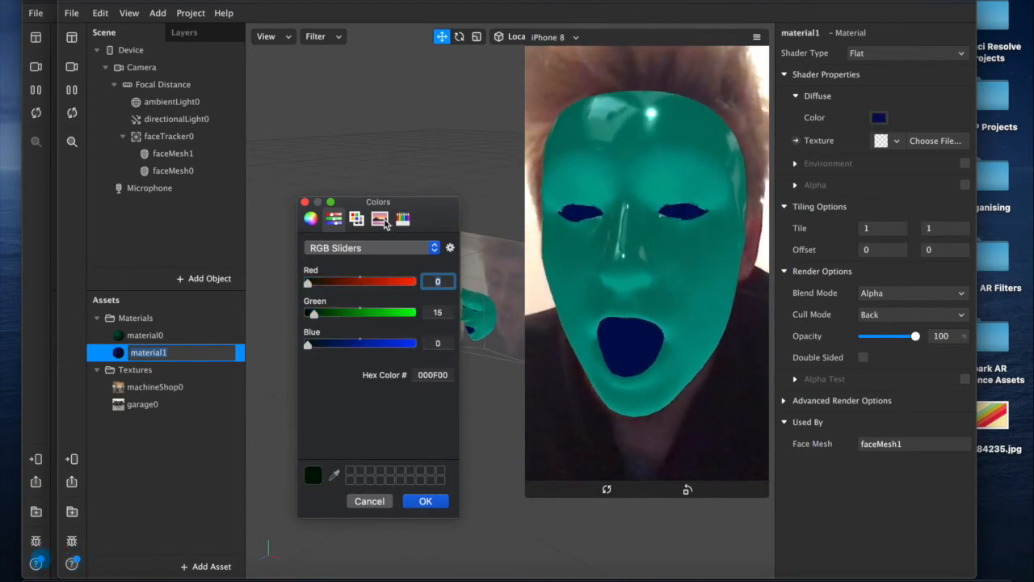
left_click(402, 220)
left_click(314, 323)
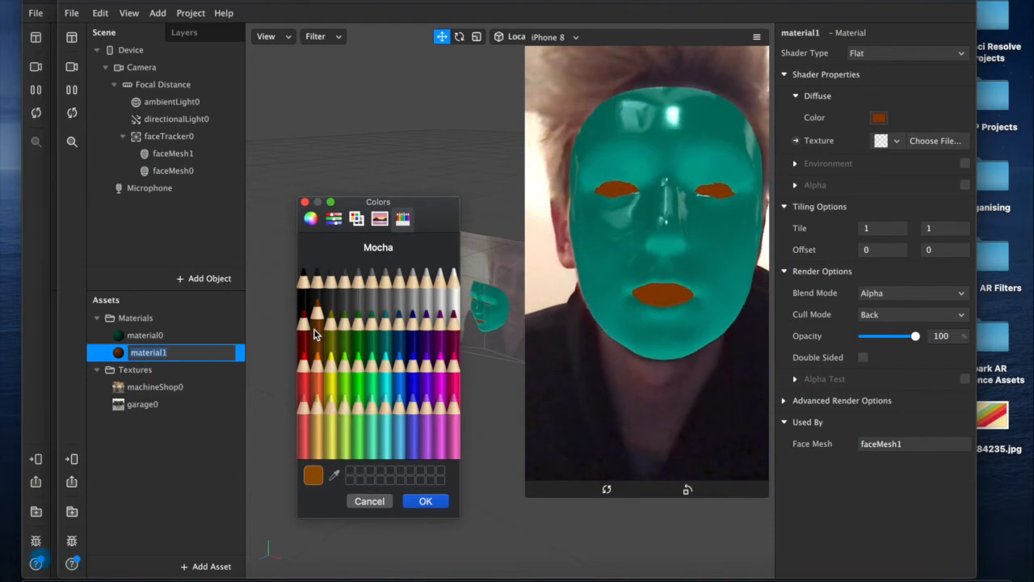
left_click(317, 359)
left_click(303, 355)
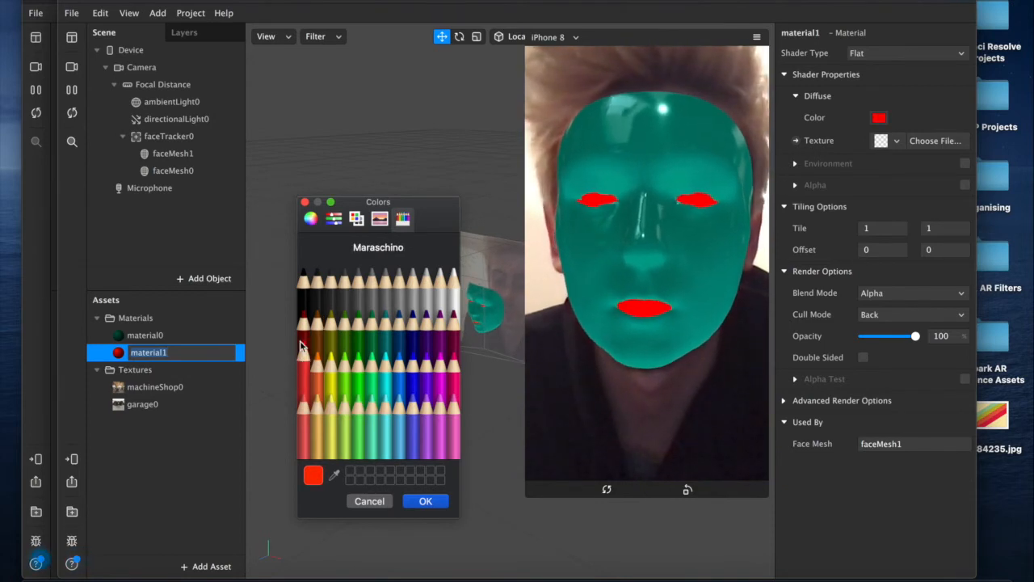
left_click(424, 501)
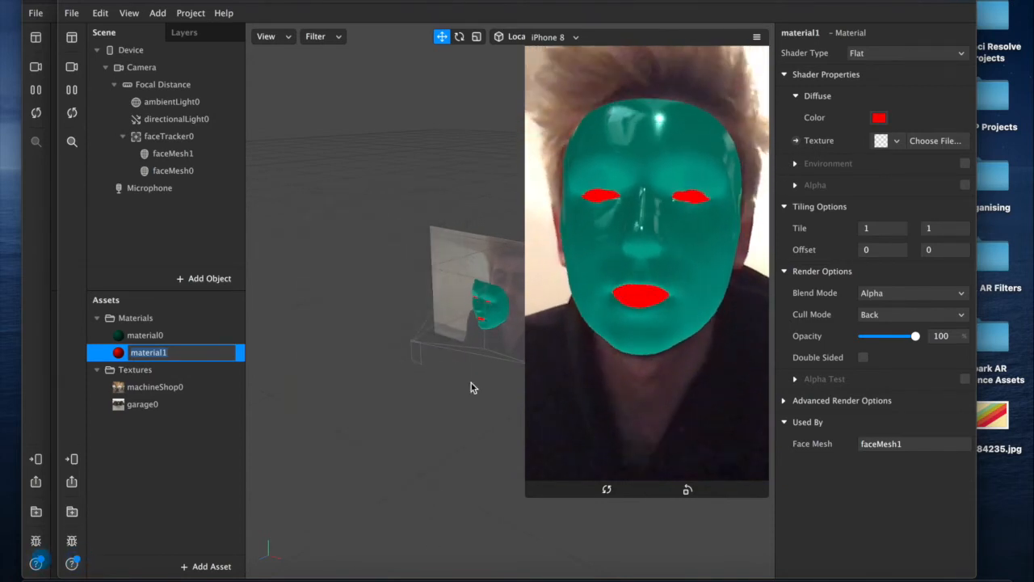
- Look through the preset environment textures available as new assets without adding one
left_click(212, 450)
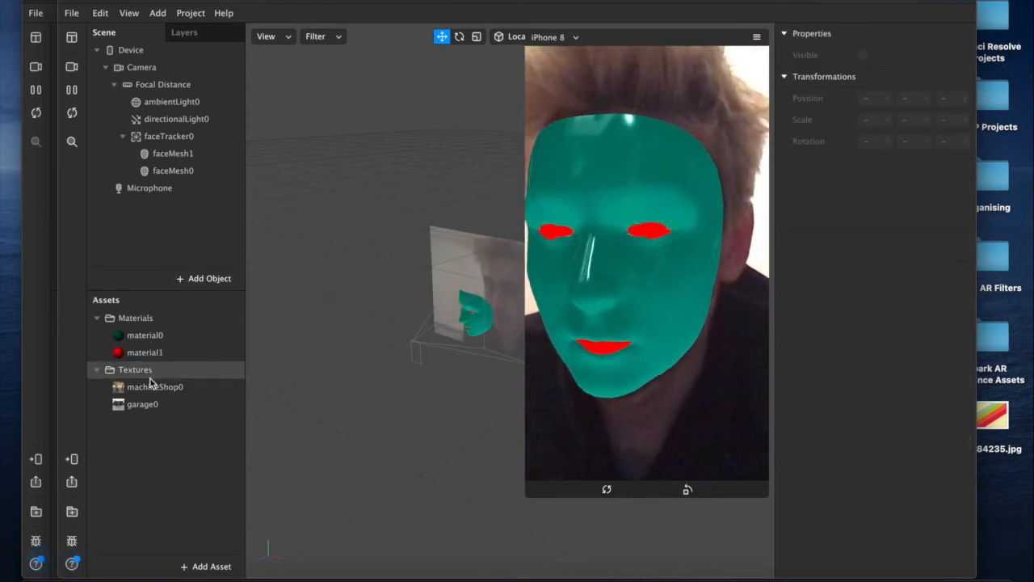
left_click(203, 567)
mouse_move(288, 453)
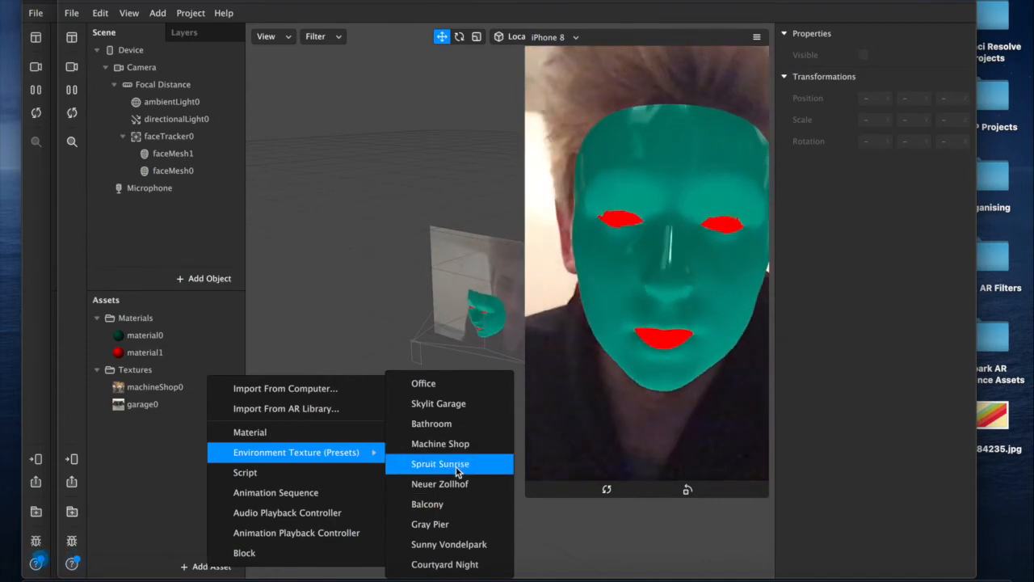
left_click(360, 264)
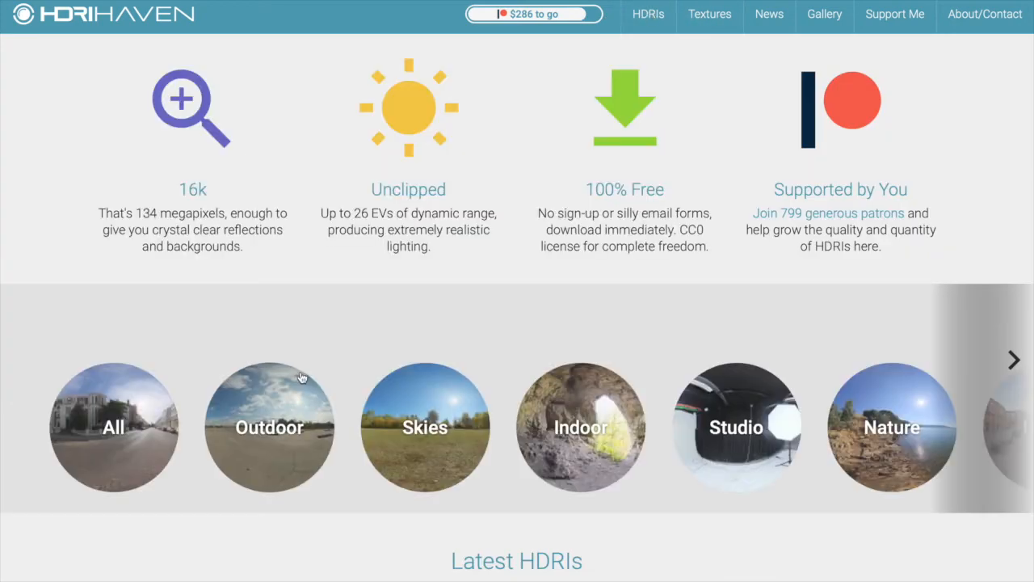
- Browse the HDRI categories and latest HDRIs on the HDRI Haven page, and return to Spark AR Studio
scroll(300, 377, "down", 3)
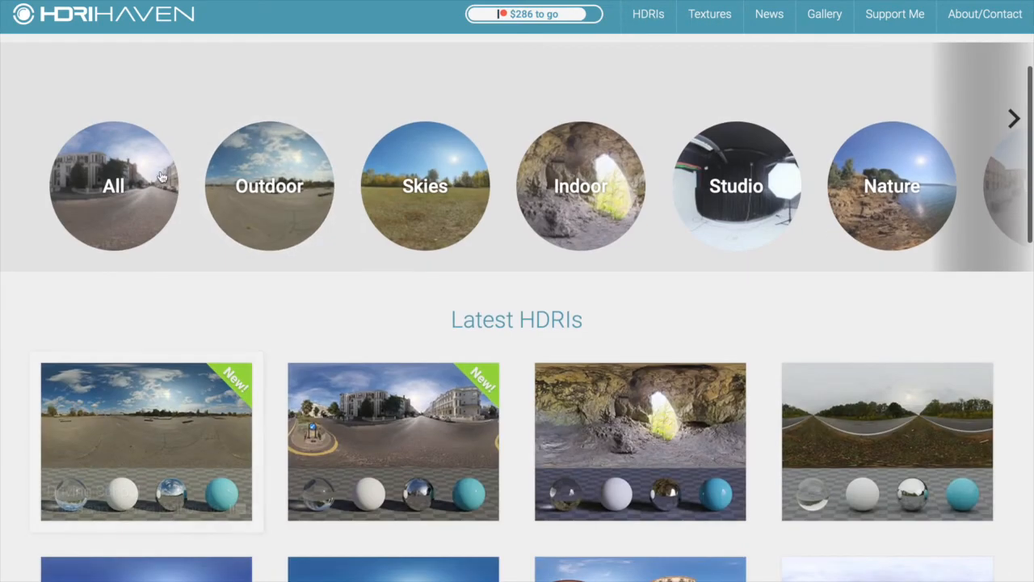
scroll(385, 467, "down", 2)
scroll(180, 236, "down", 2)
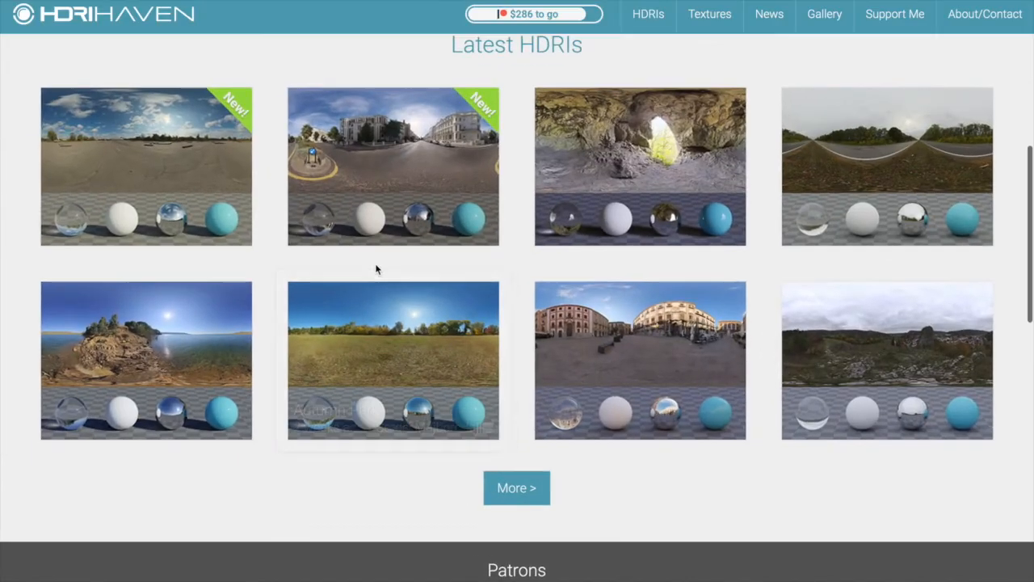
scroll(377, 267, "up", 6)
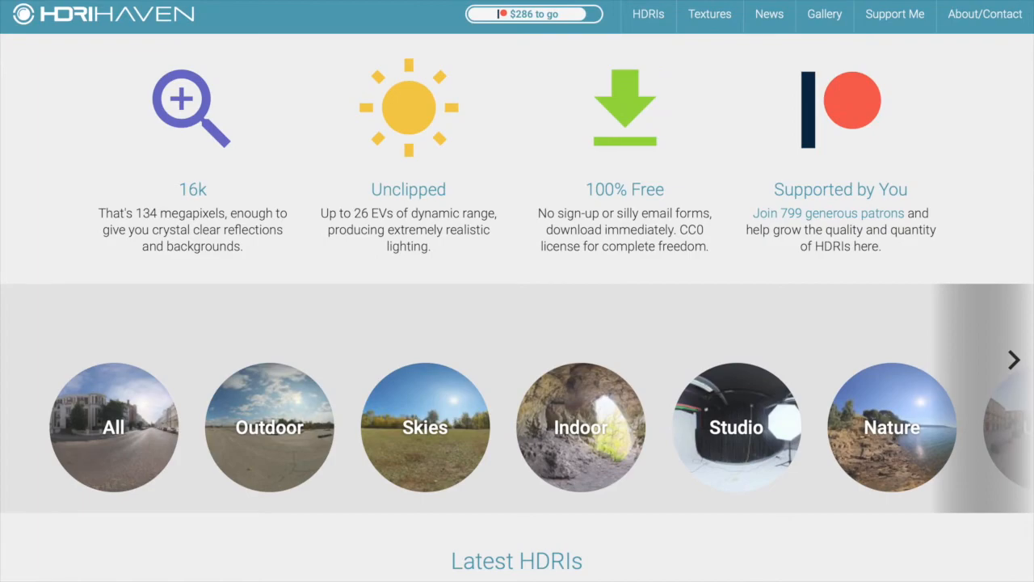
key("ctrl+Right")
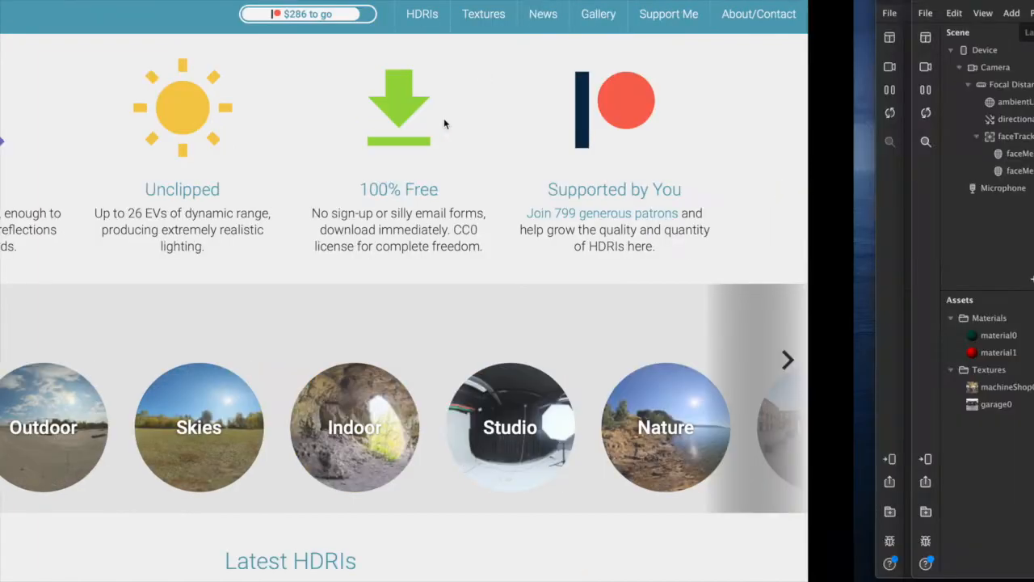
- Inspect the machineShop0 and garage0 environment textures, and open material0's properties
double_click(148, 391)
left_click(146, 401)
left_click(159, 389)
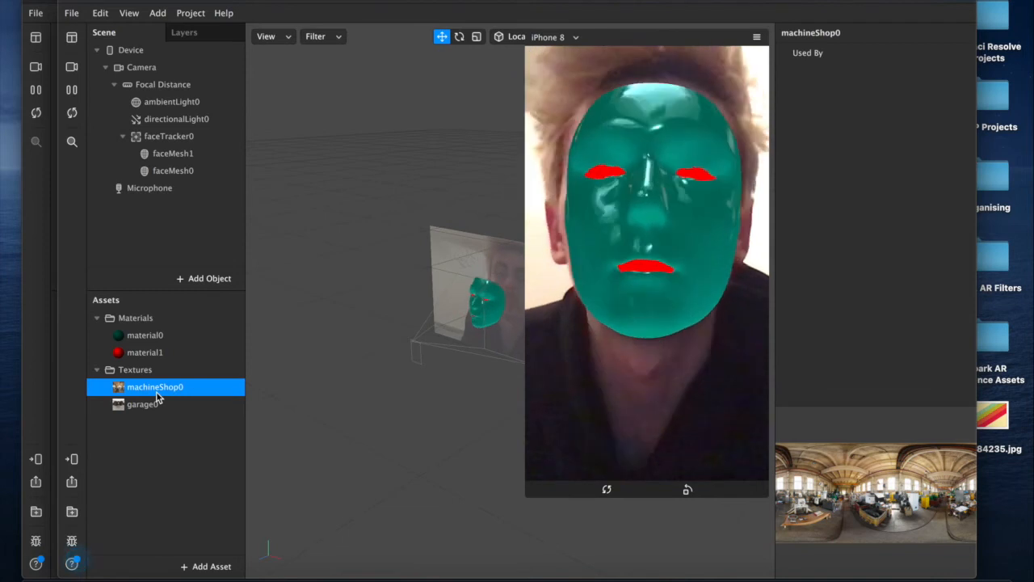
left_click(155, 339)
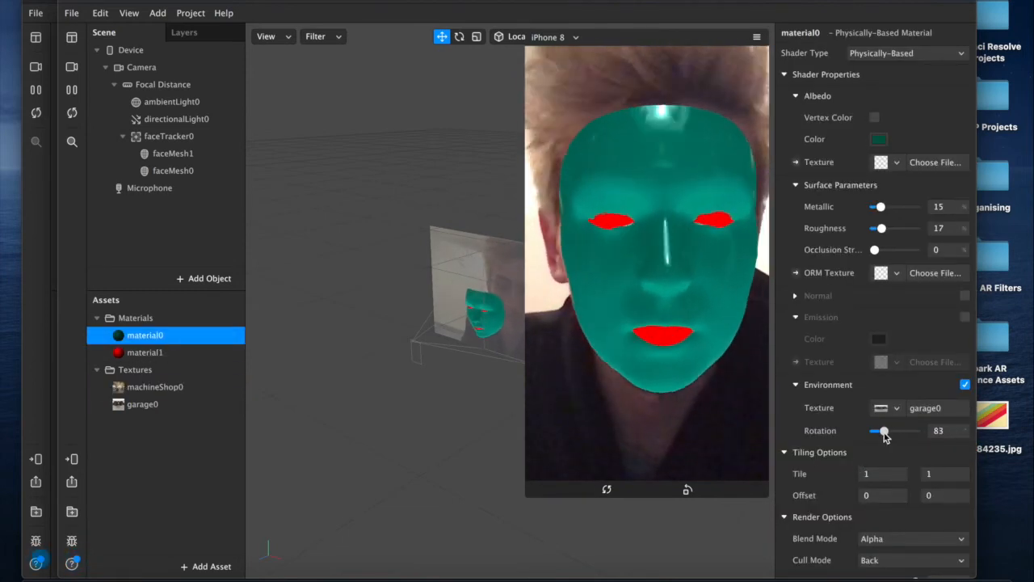